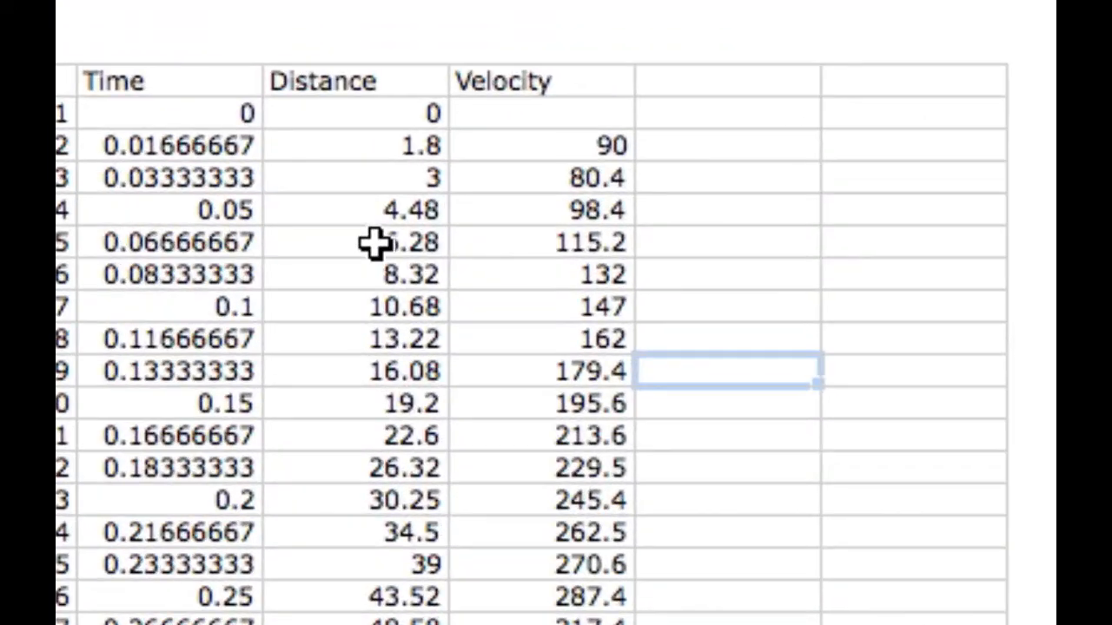
Step: Set the distance of dot 5 to 6.38
click(294, 236)
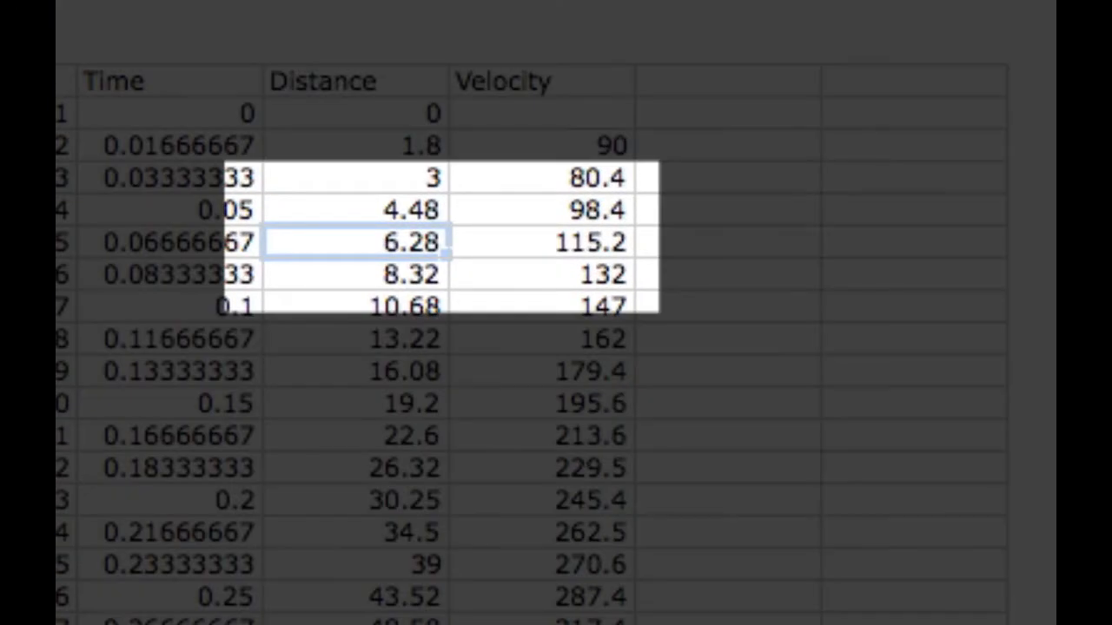
text(6.38)
key(Return)
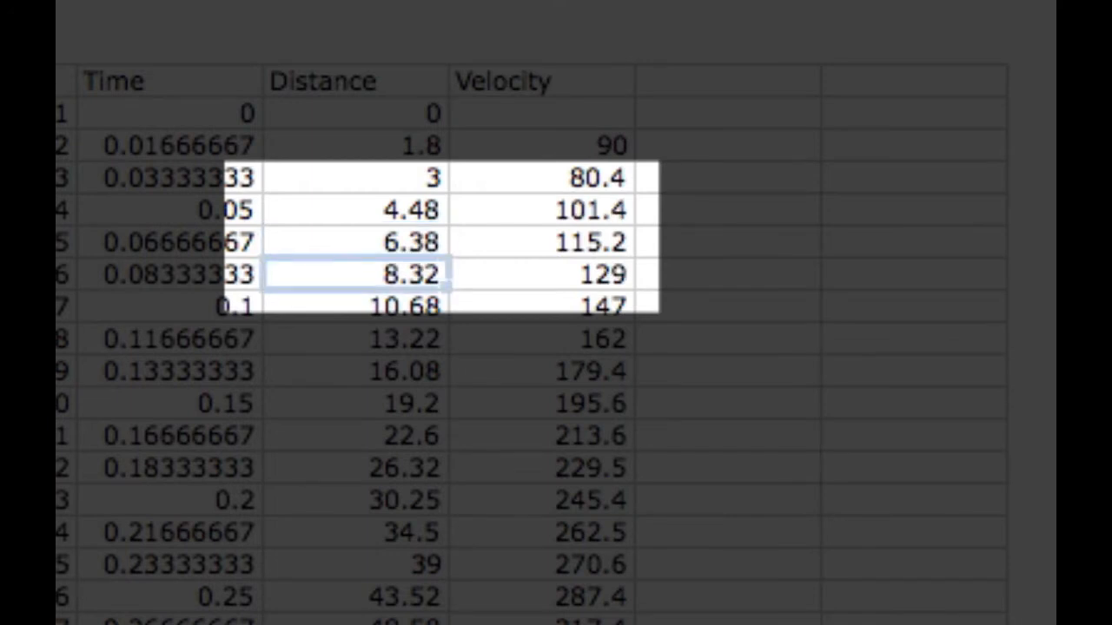
Step: Examine the velocities of the dots before and after dot 5, and undo the distance change
key(Right)
key(Up)
key(Up)
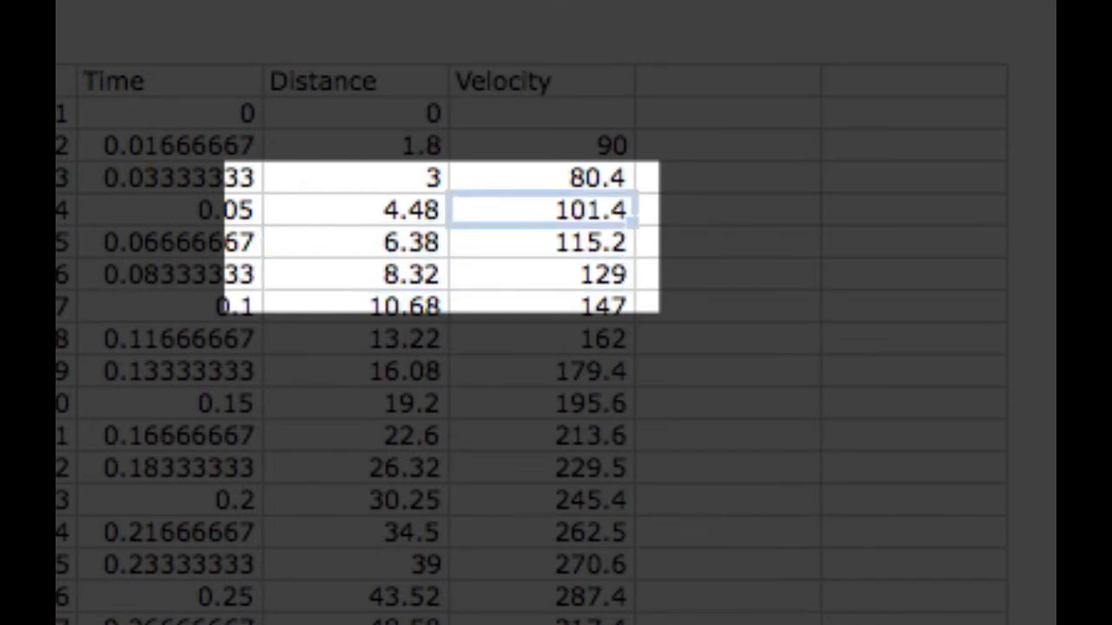
key(Down)
key(Down)
key(Up)
key(Up)
key(Left)
key(Down)
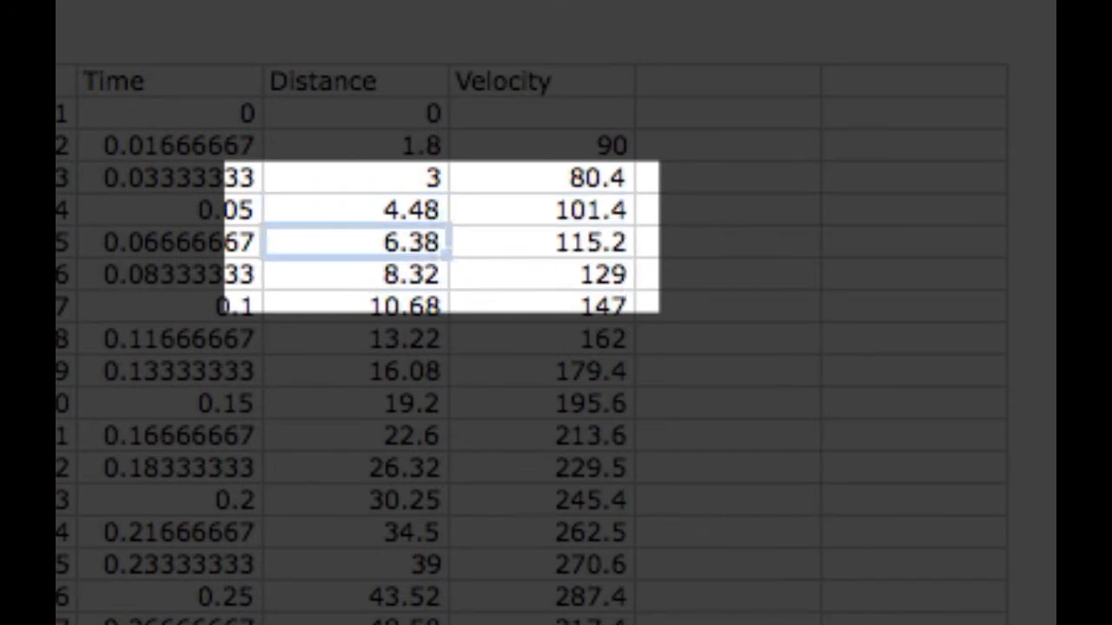
key(Right)
key(Right)
key(Left)
key(Up)
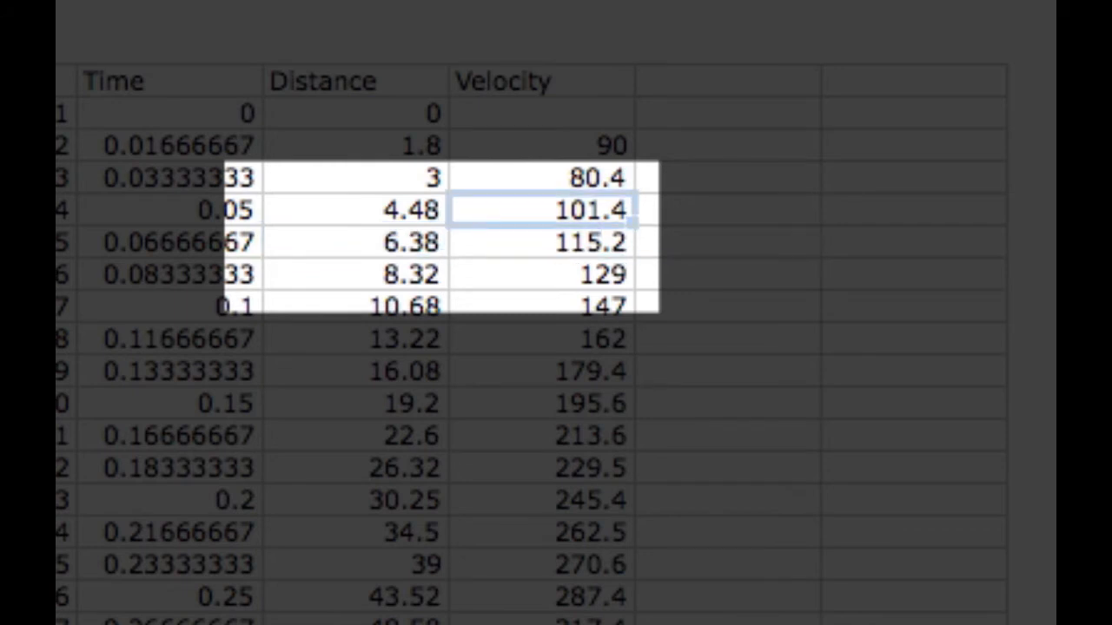
key(ctrl+z)
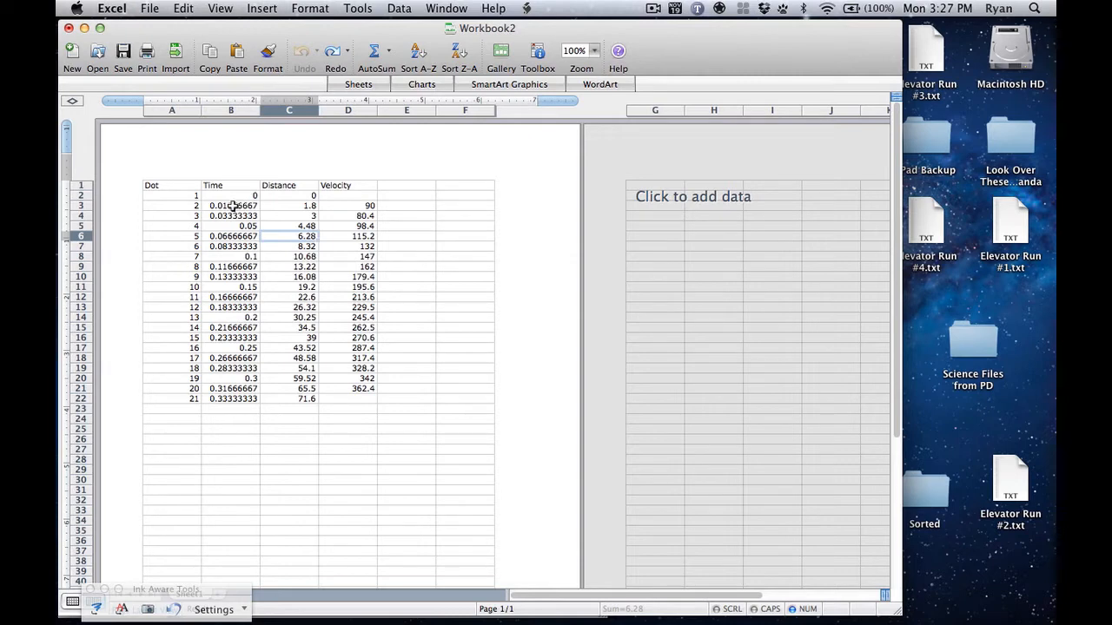
Step: Select the Time and Velocity values for dots 2 to 20 together, and show the available chart types
drag(233, 206, 231, 388)
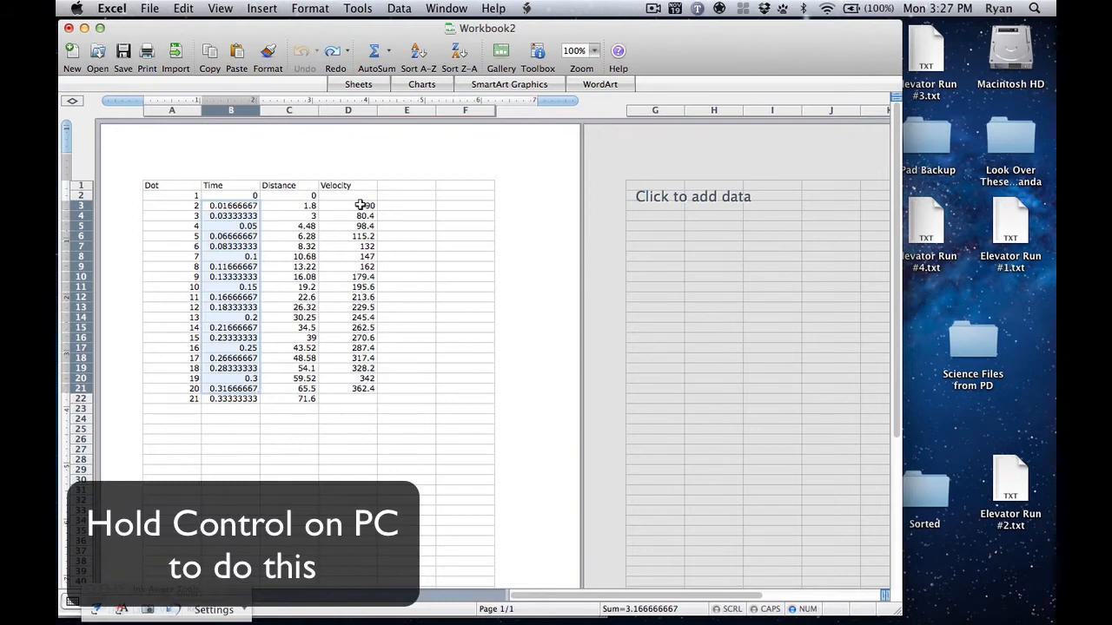
drag(359, 207, 352, 390)
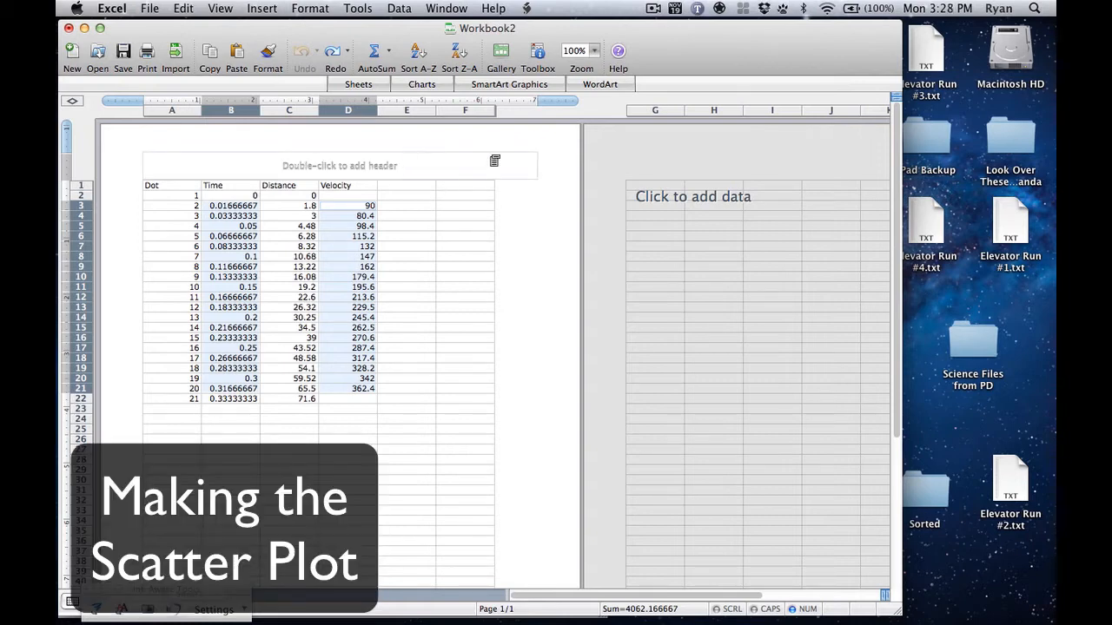
click(421, 86)
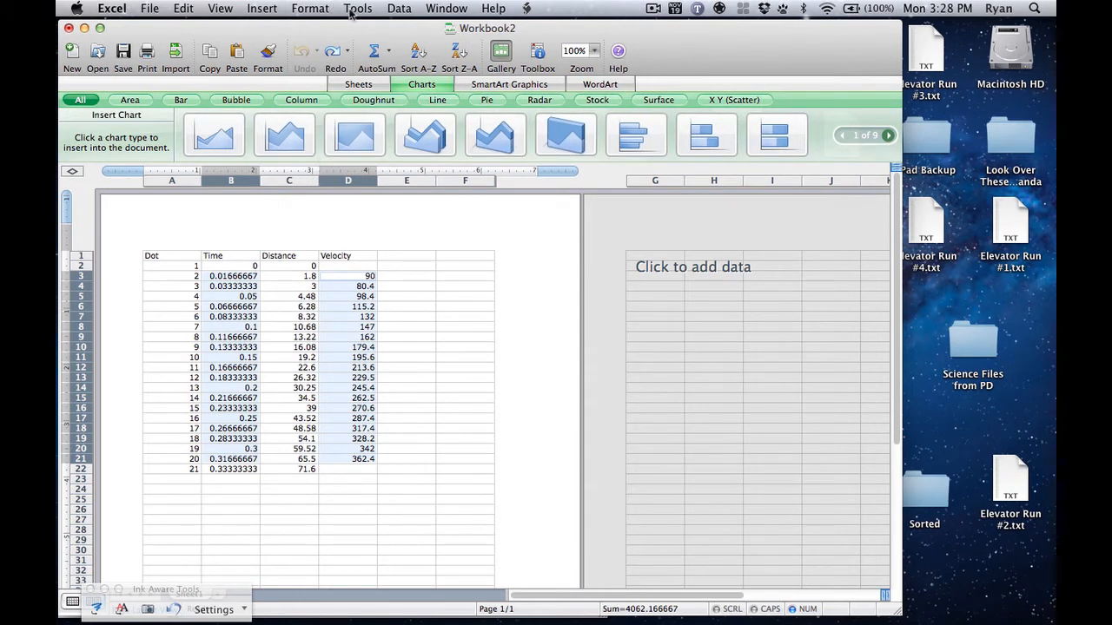
click(263, 9)
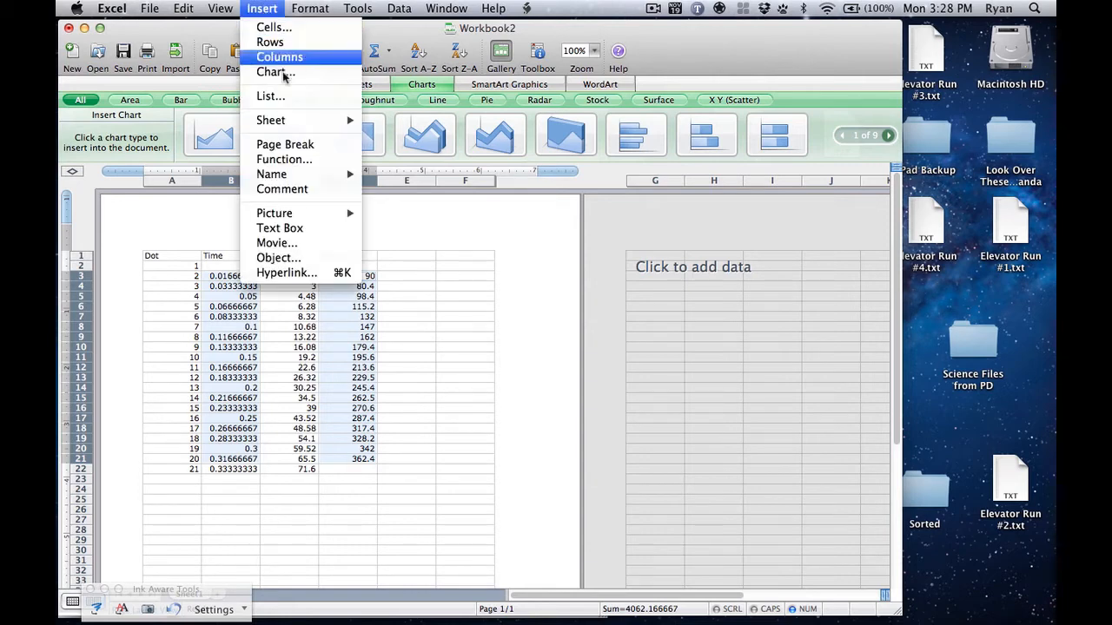
click(272, 9)
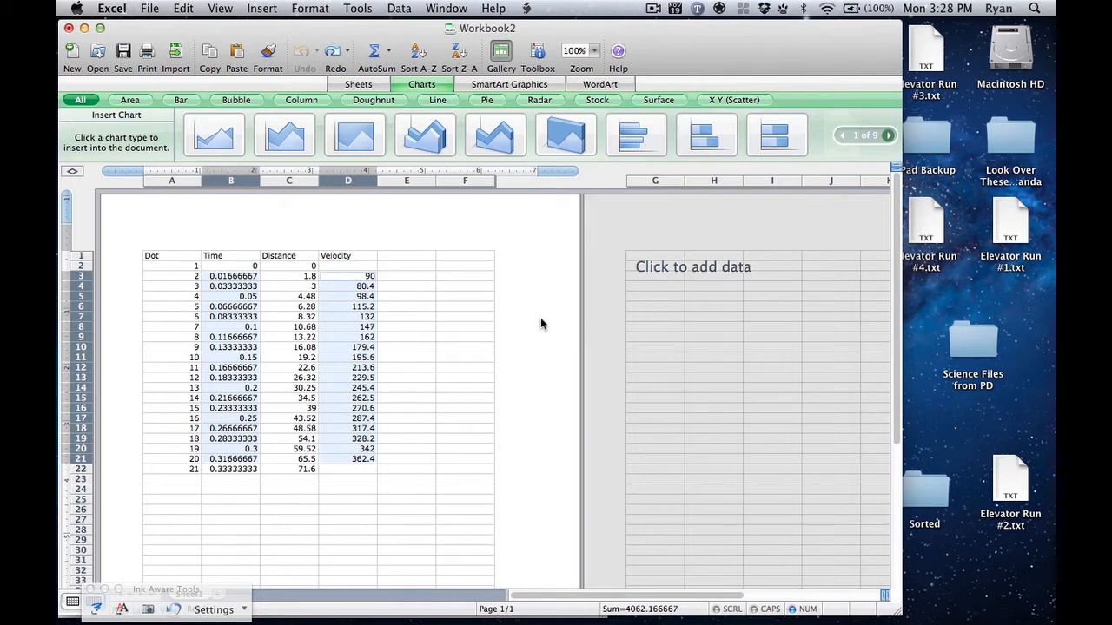
click(492, 9)
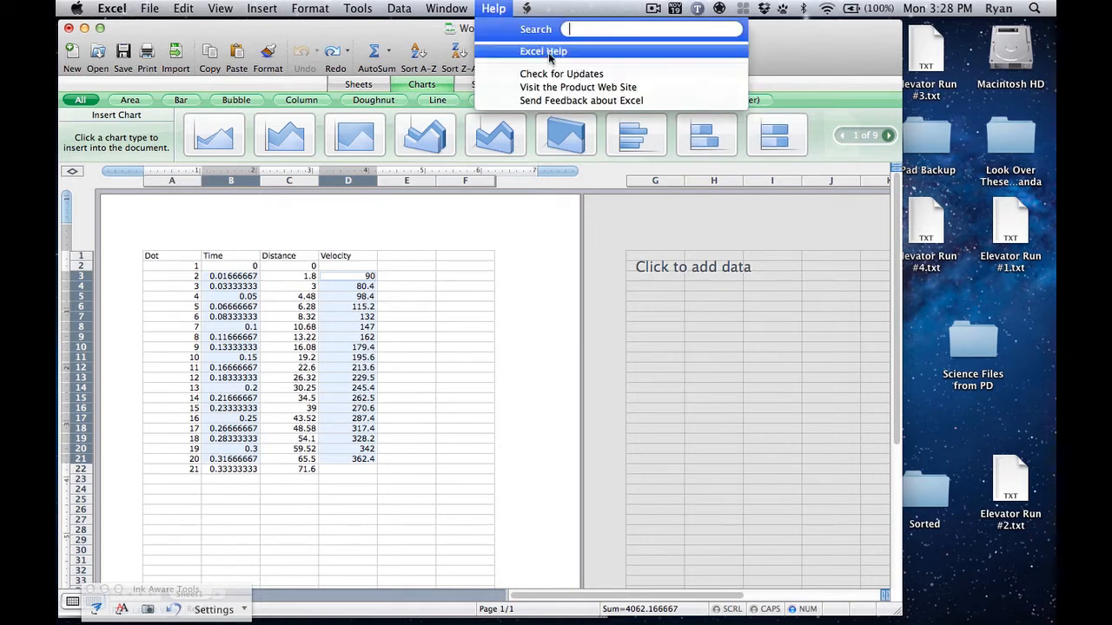
click(787, 43)
Step: Insert a marked XY scatter chart of the selected velocity and time values
click(735, 101)
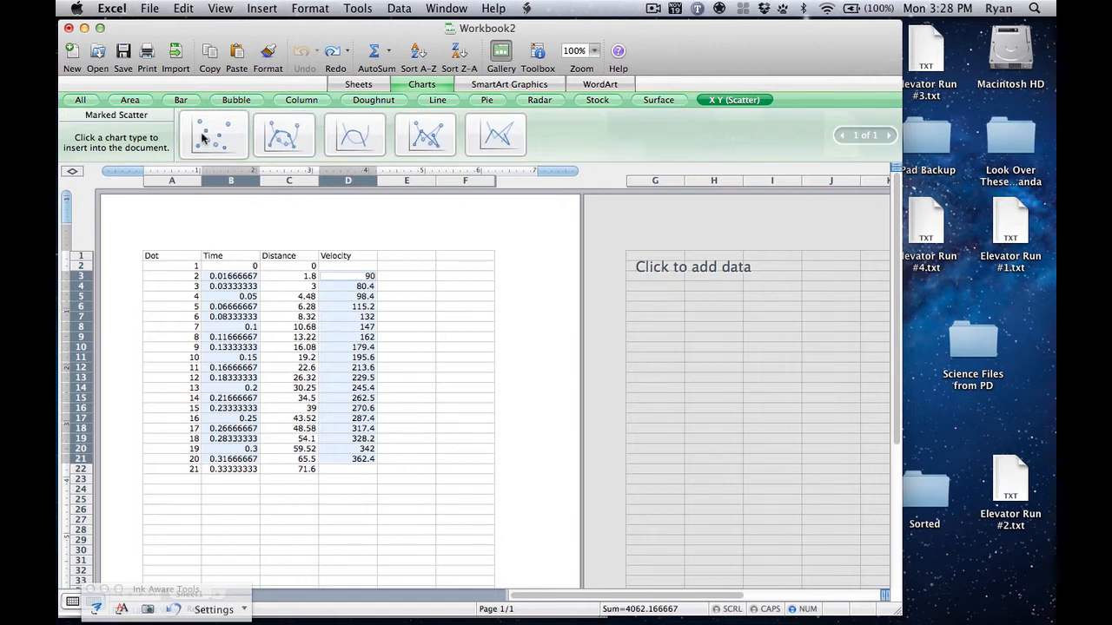
click(437, 100)
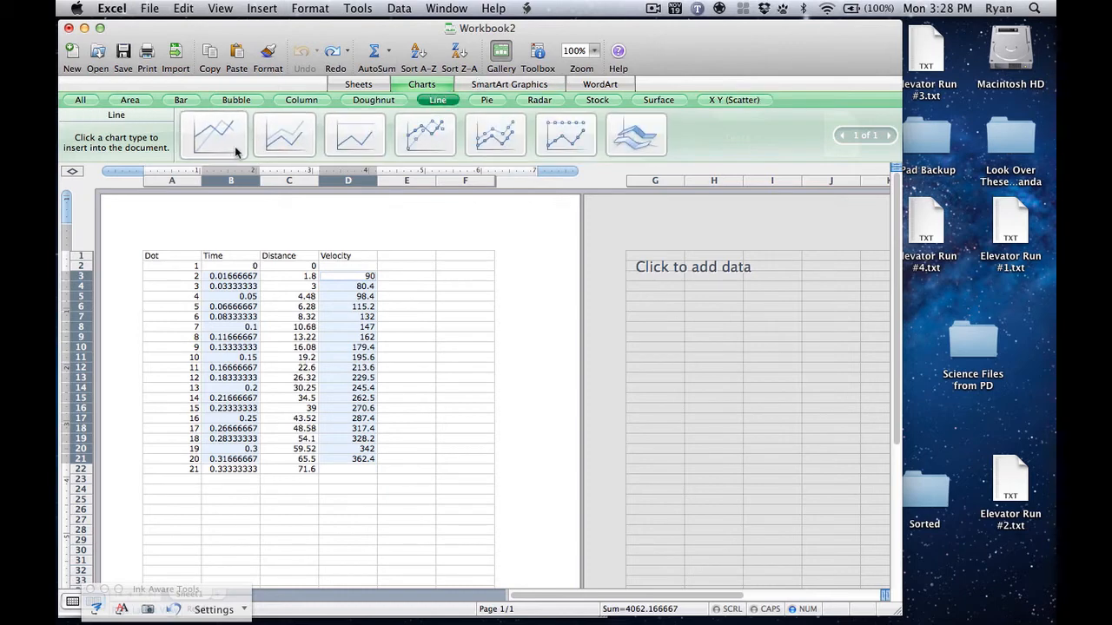
click(734, 100)
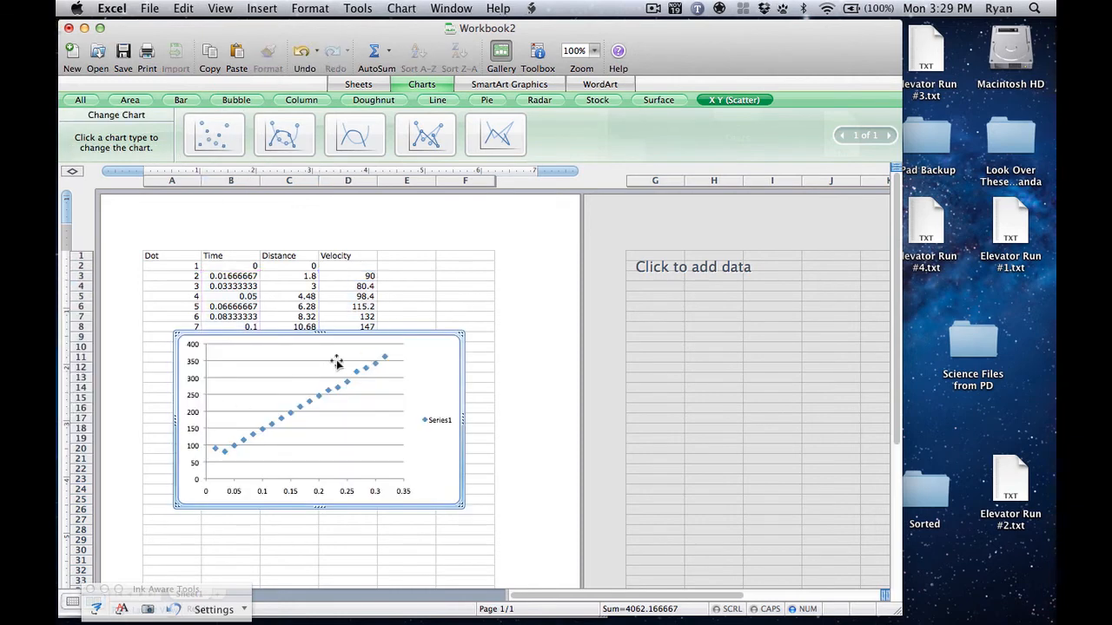
Step: Move the scatter chart directly below the data table and hide the chart type gallery
drag(432, 350, 647, 309)
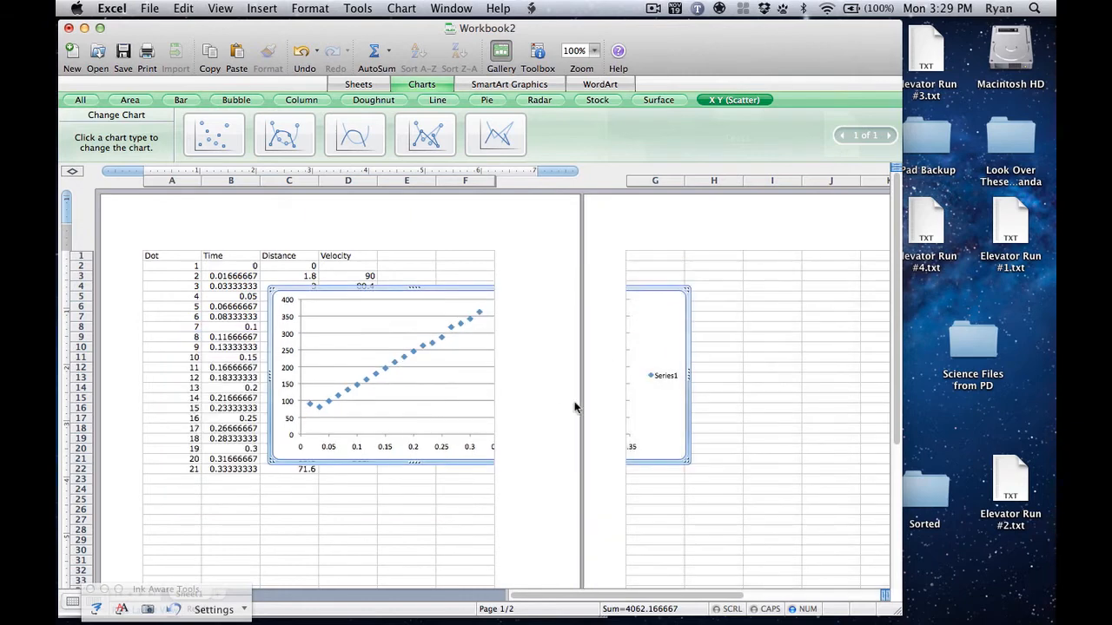
click(465, 299)
drag(661, 293, 407, 484)
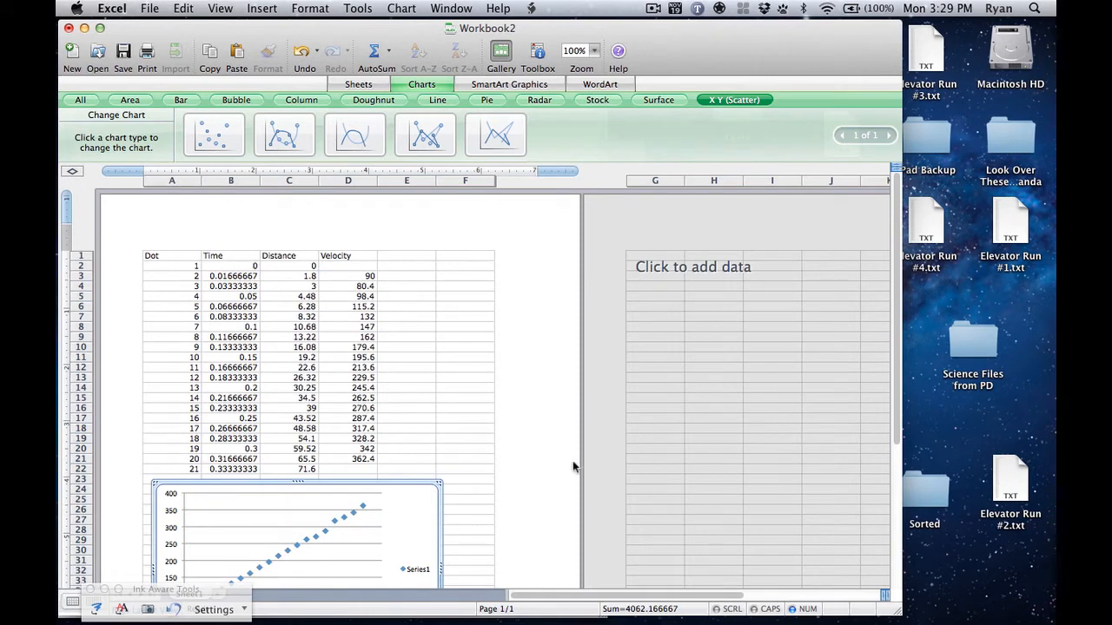
drag(898, 373, 899, 463)
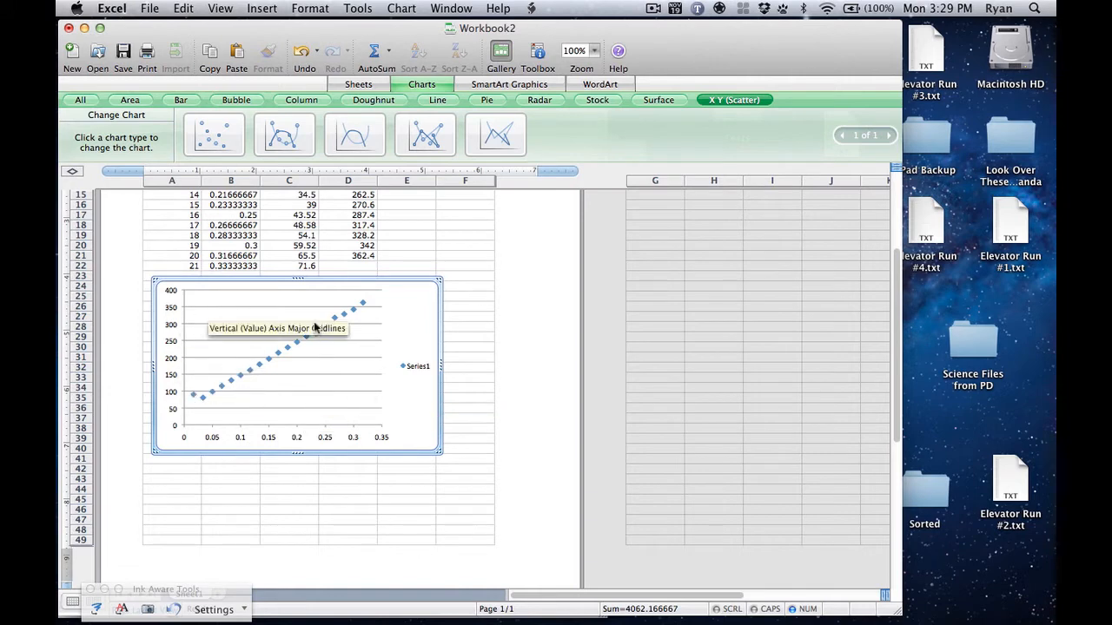
mouse_move(364, 306)
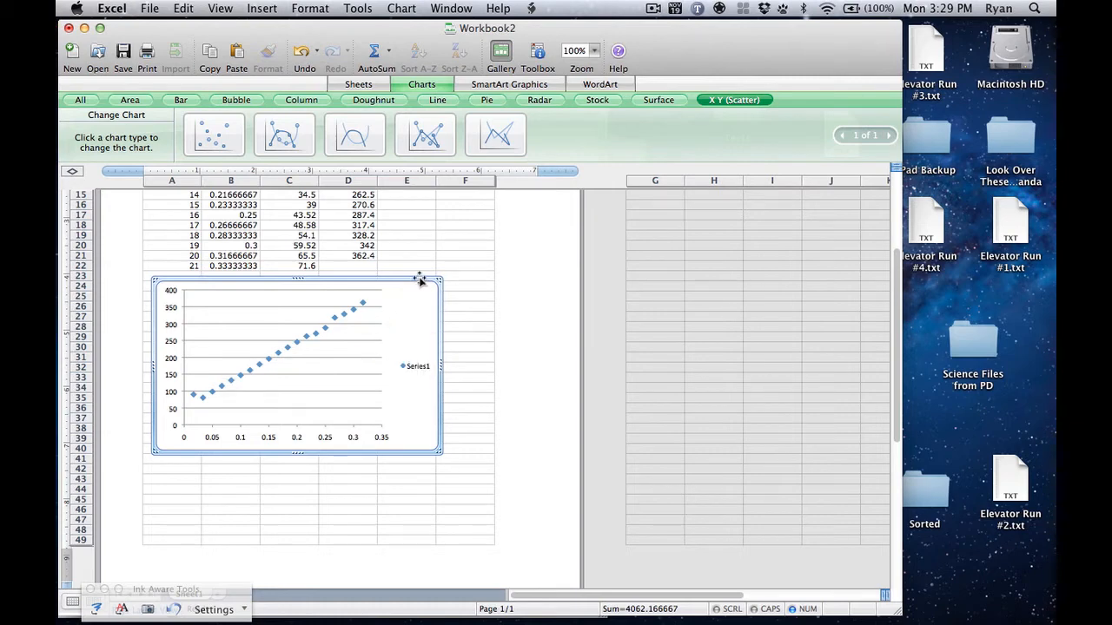
click(431, 85)
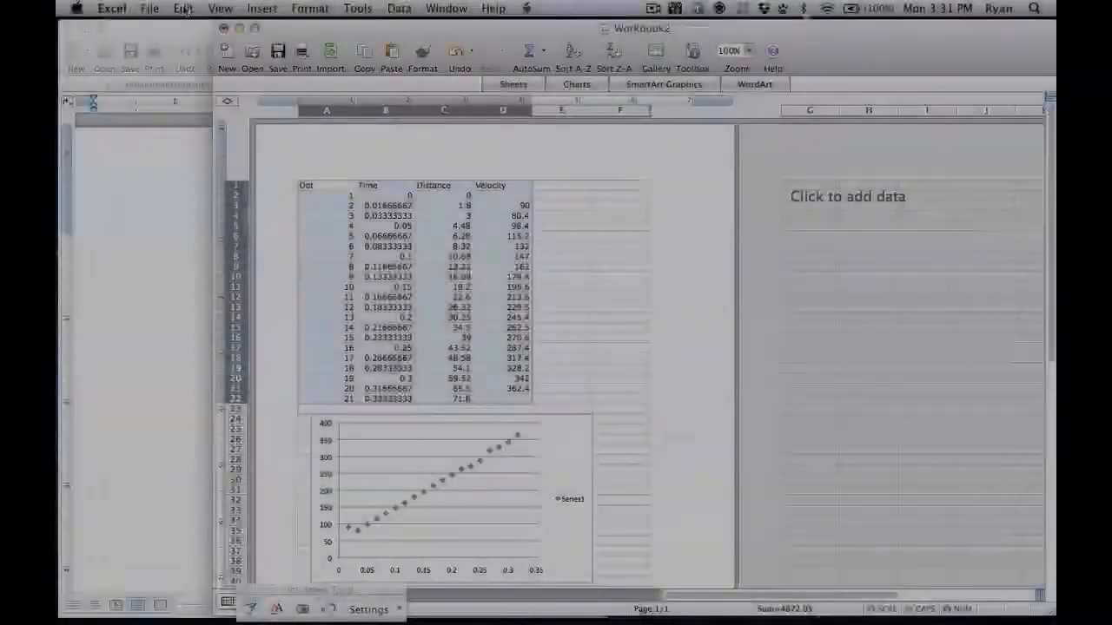
Step: Copy the whole data table into the blank Word document, using the Match Destination Table Style paste option
click(183, 7)
click(207, 84)
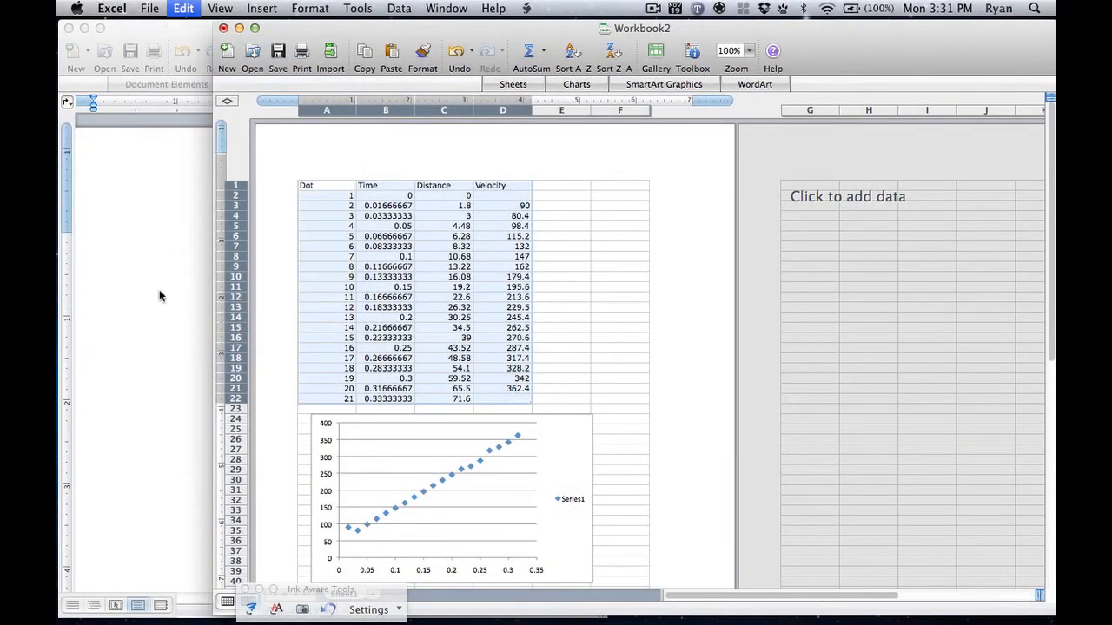
click(159, 289)
key(super+v)
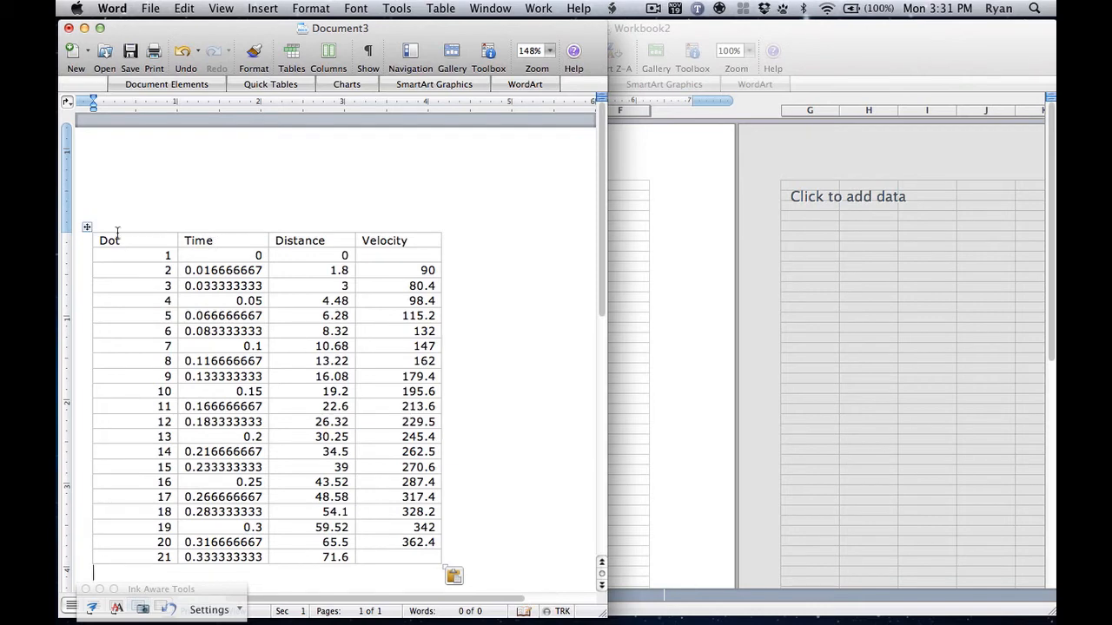
click(463, 578)
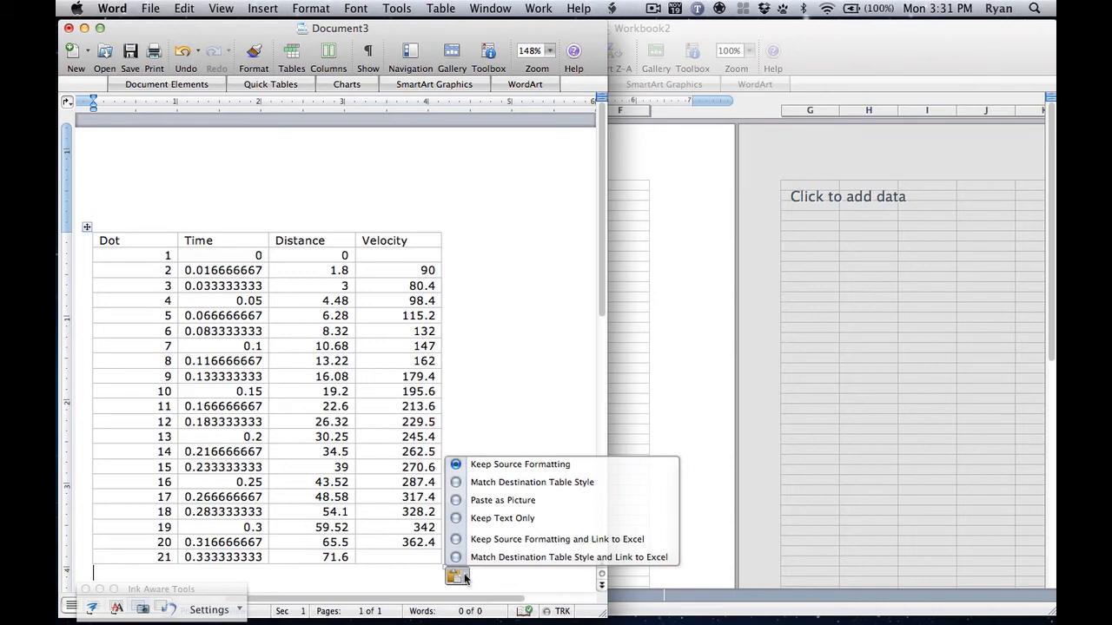
click(458, 485)
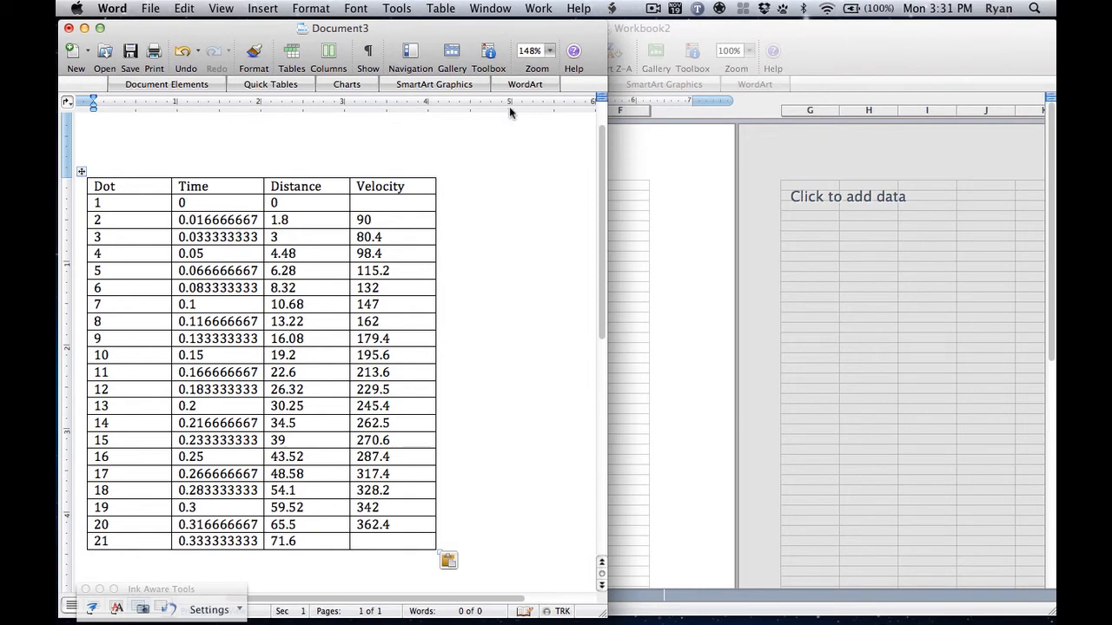
Step: Add an empty row at the table's end and enter the filler lines "sdfjklksjdfkl" and "sdflkjlsjdfkl" beneath the table
click(365, 219)
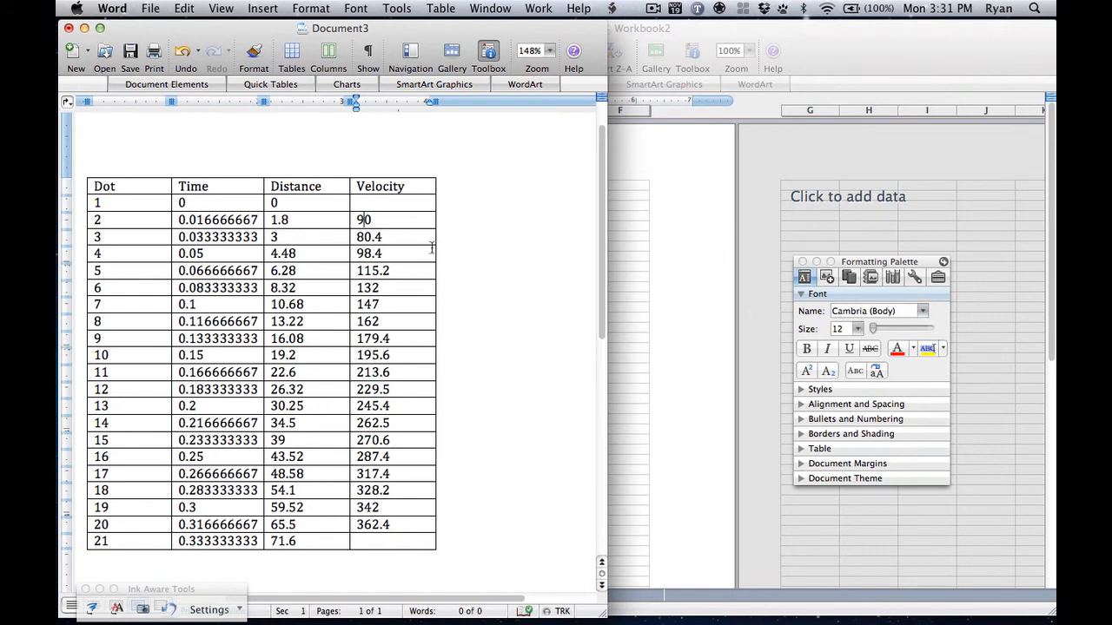
click(459, 549)
key(Return)
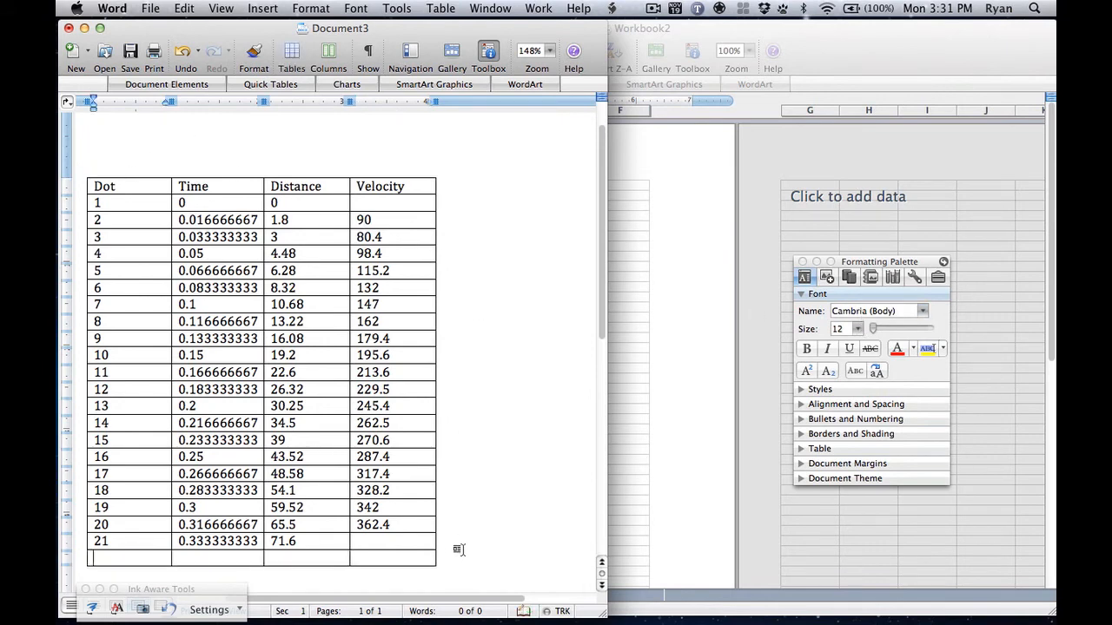
key(Down)
text(sdfjklksjdfkl)
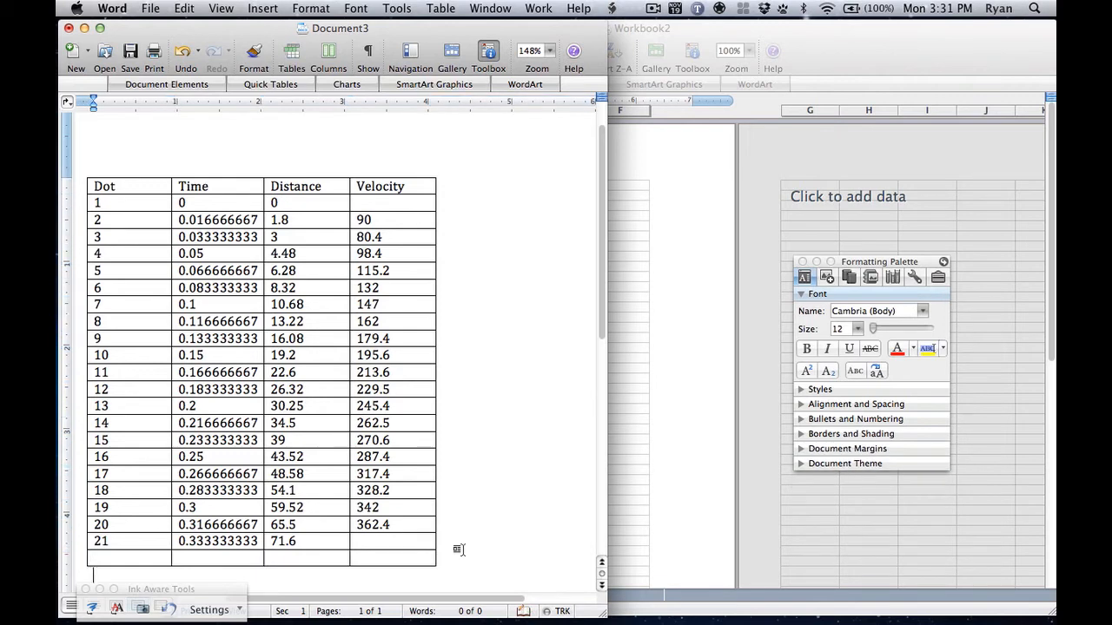
key(Return)
text(sdflkjlsjdfkl)
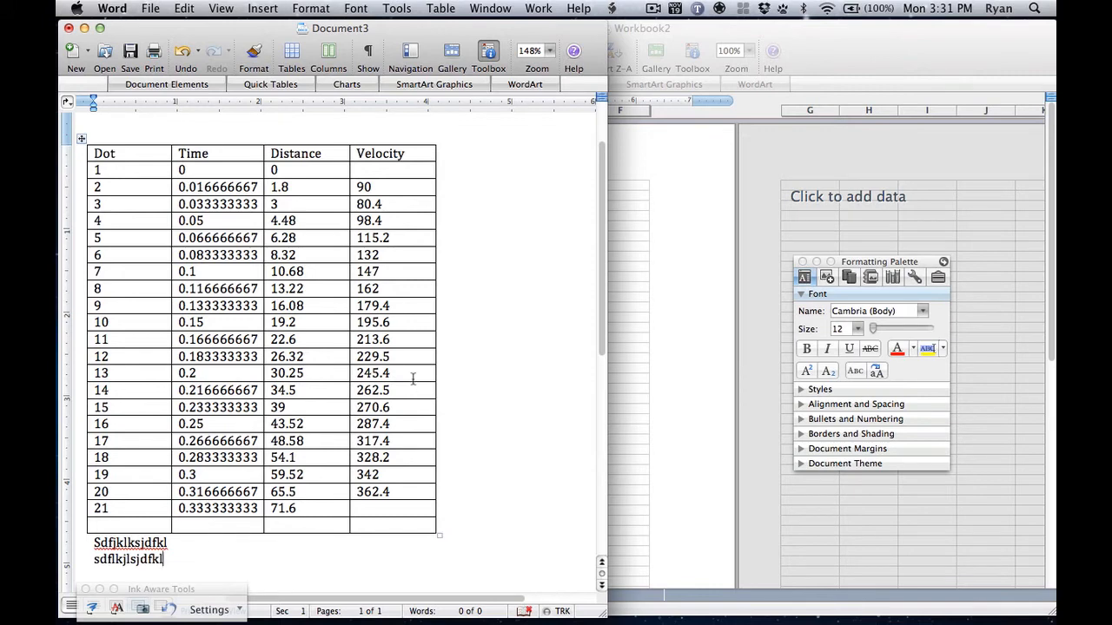
Step: Append "(s ±" to the Time column header, inserting the plus-minus sign from the Symbol font
click(130, 154)
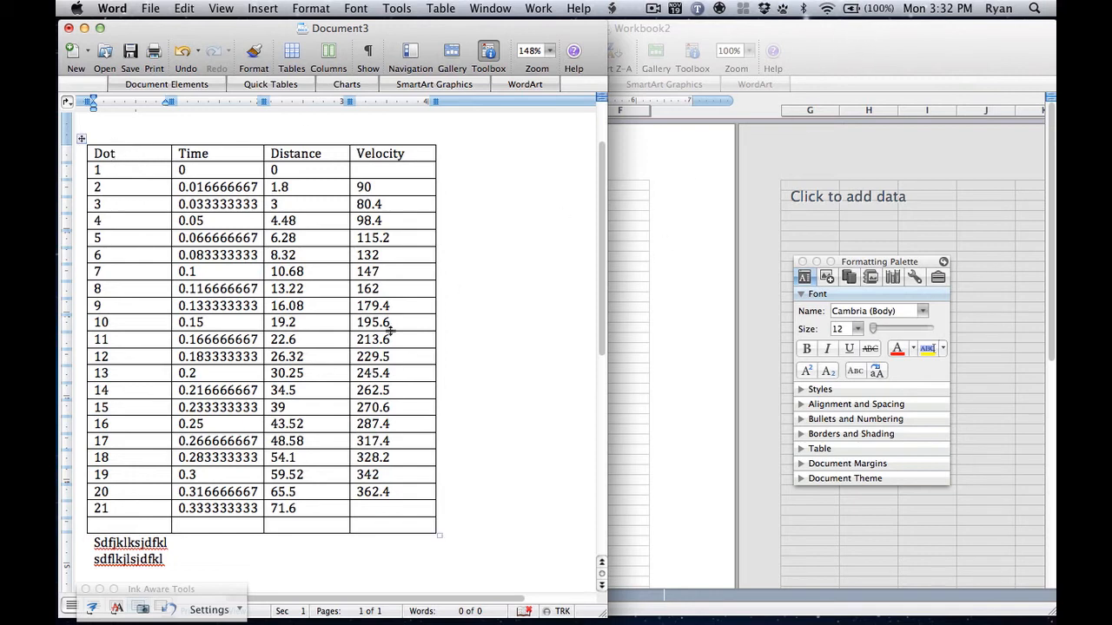
key(Right)
click(231, 154)
text((s)
click(262, 8)
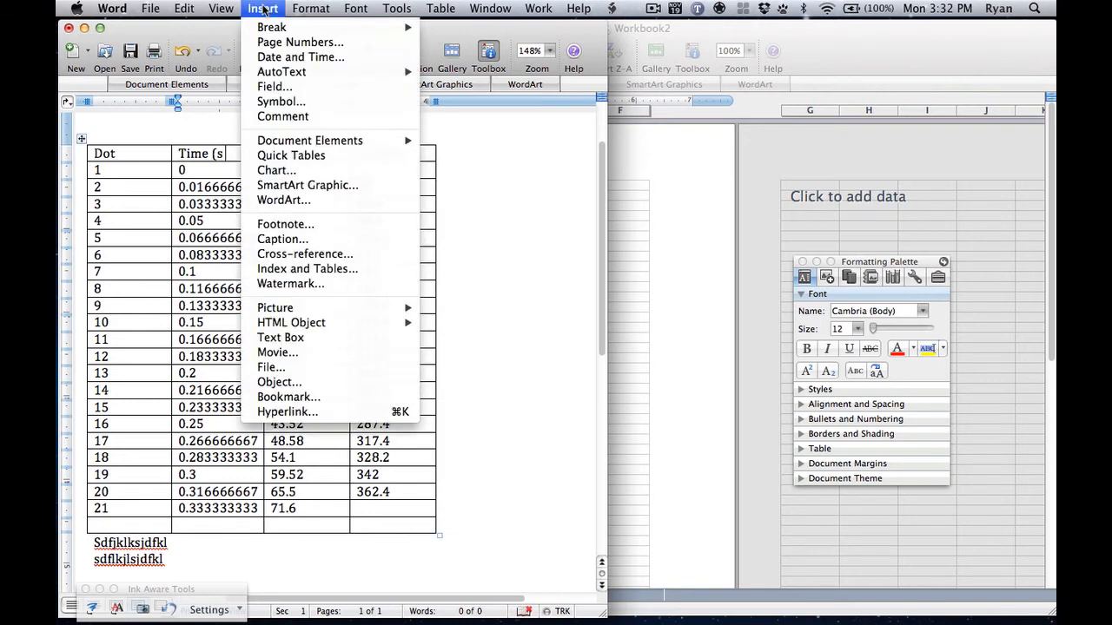
click(294, 102)
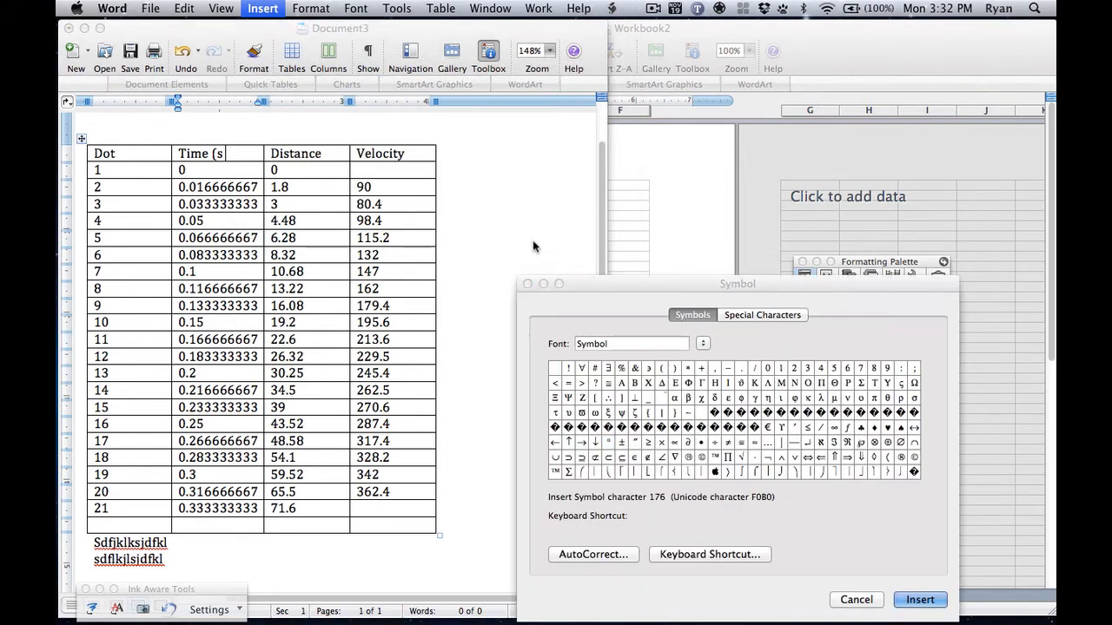
double_click(621, 443)
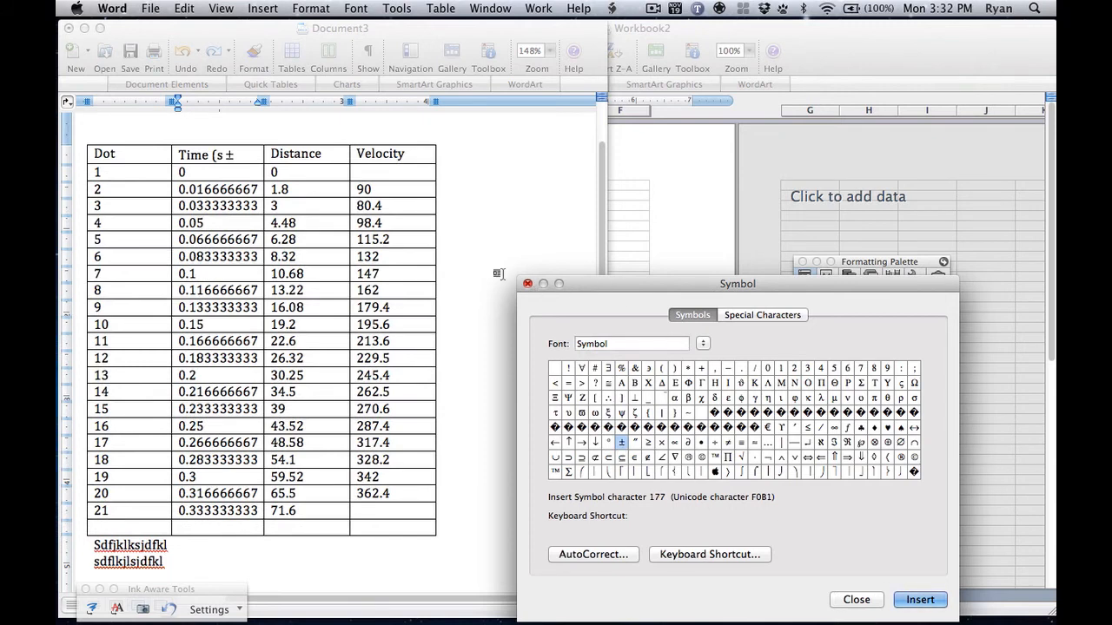
click(528, 285)
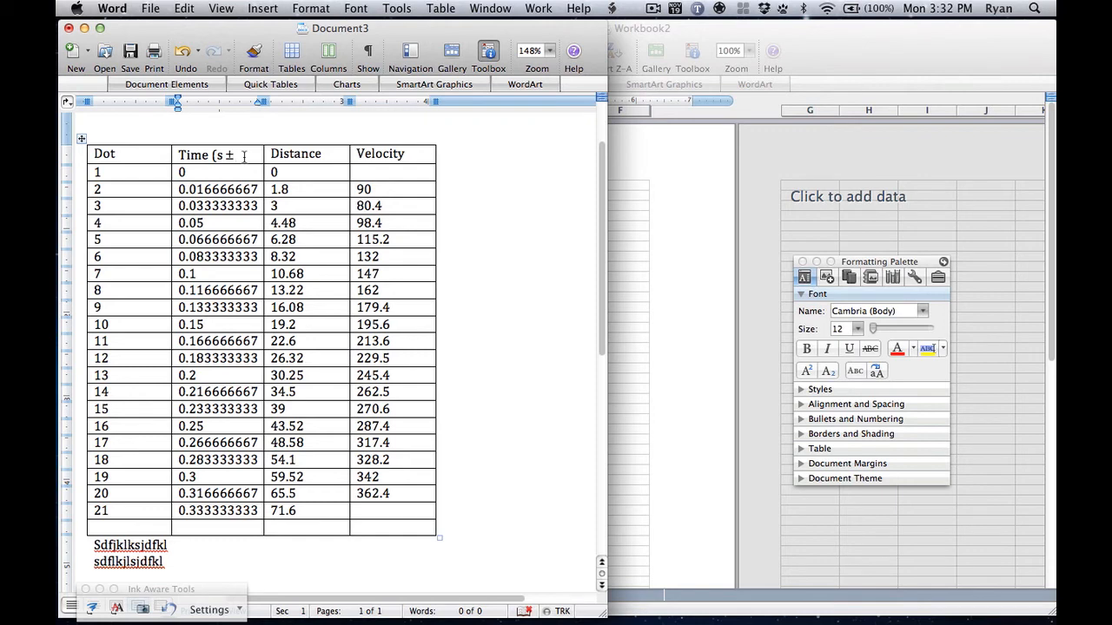
Step: Complete the Time header's uncertainty as "0.02)" and widen the Time column so the header fits on one line
text(0.01)
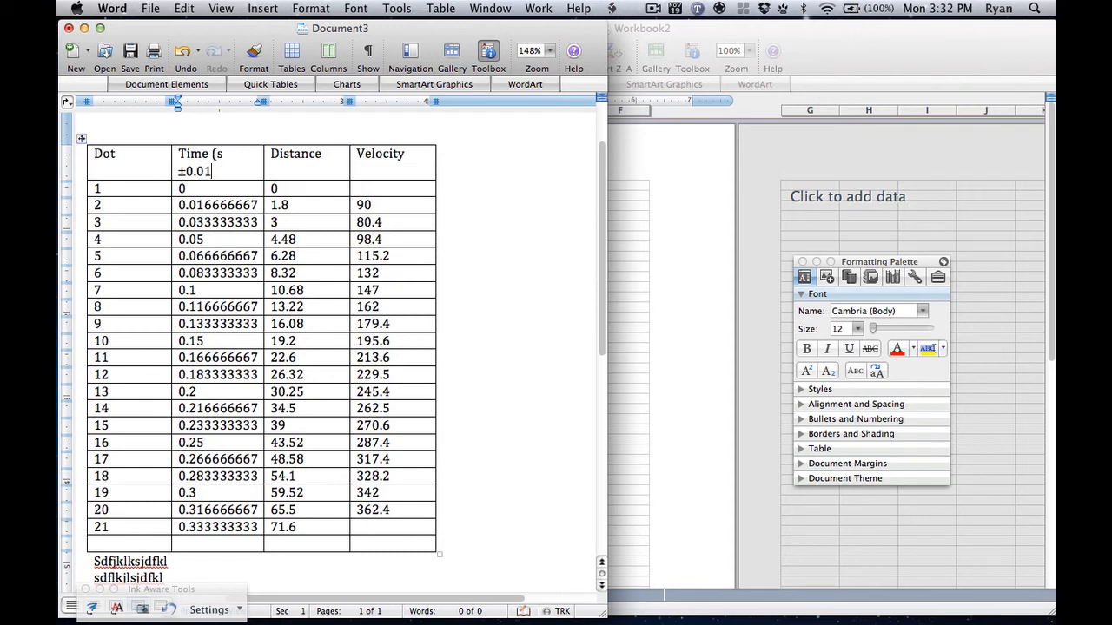
key(BackSpace)
text(2))
drag(262, 166, 285, 166)
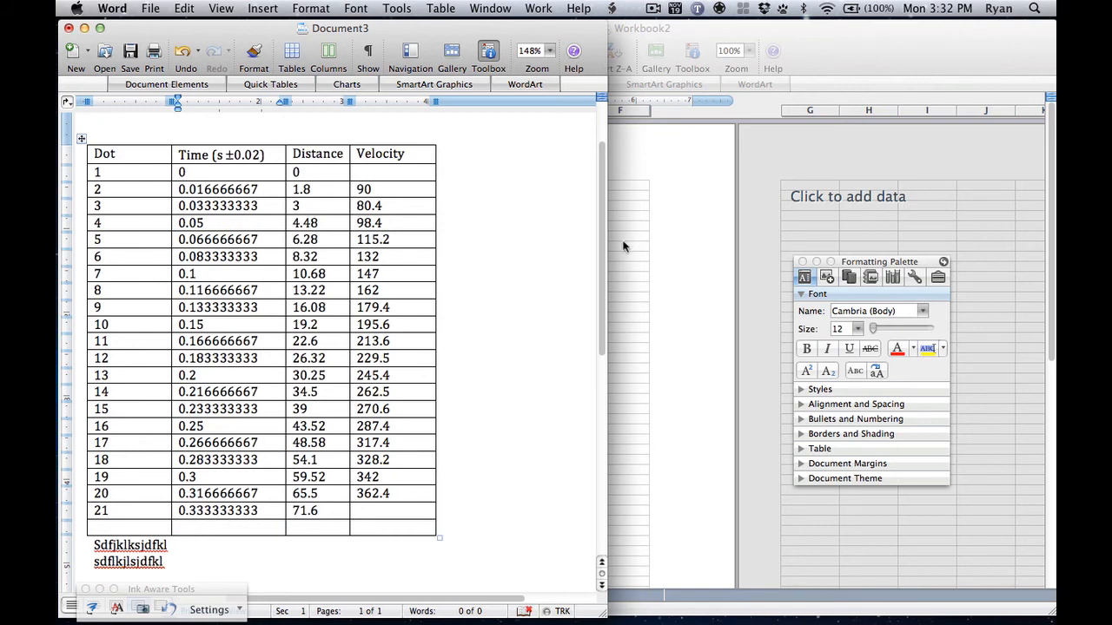
Step: Examine the decimal places of the Time values in the Excel worksheet and the Distance and Velocity columns of the Word table
click(654, 248)
key(super+c)
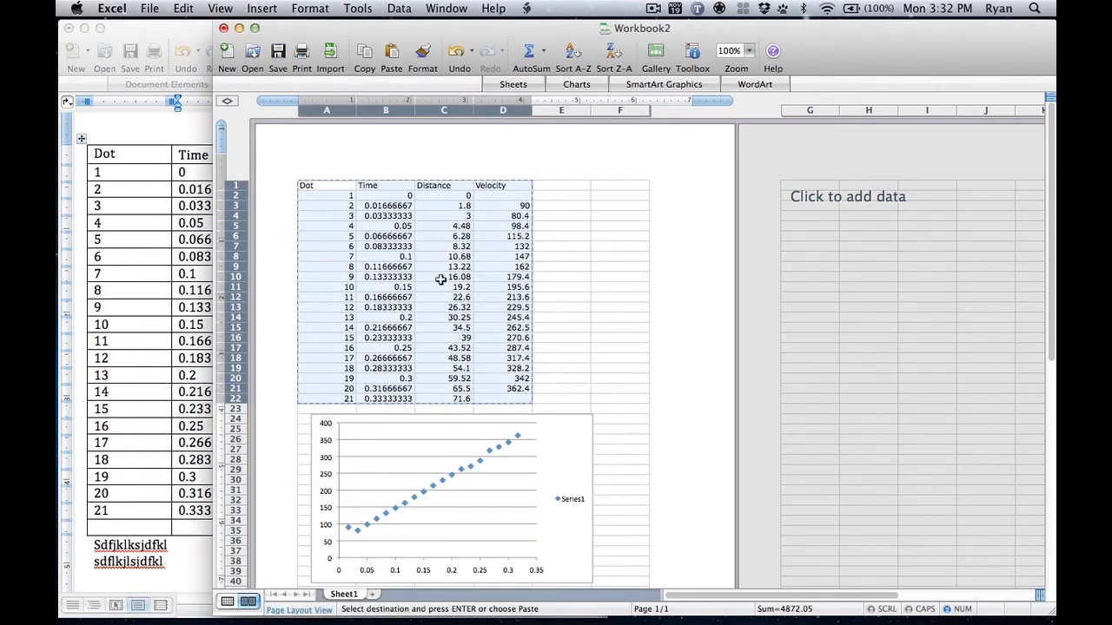
click(391, 215)
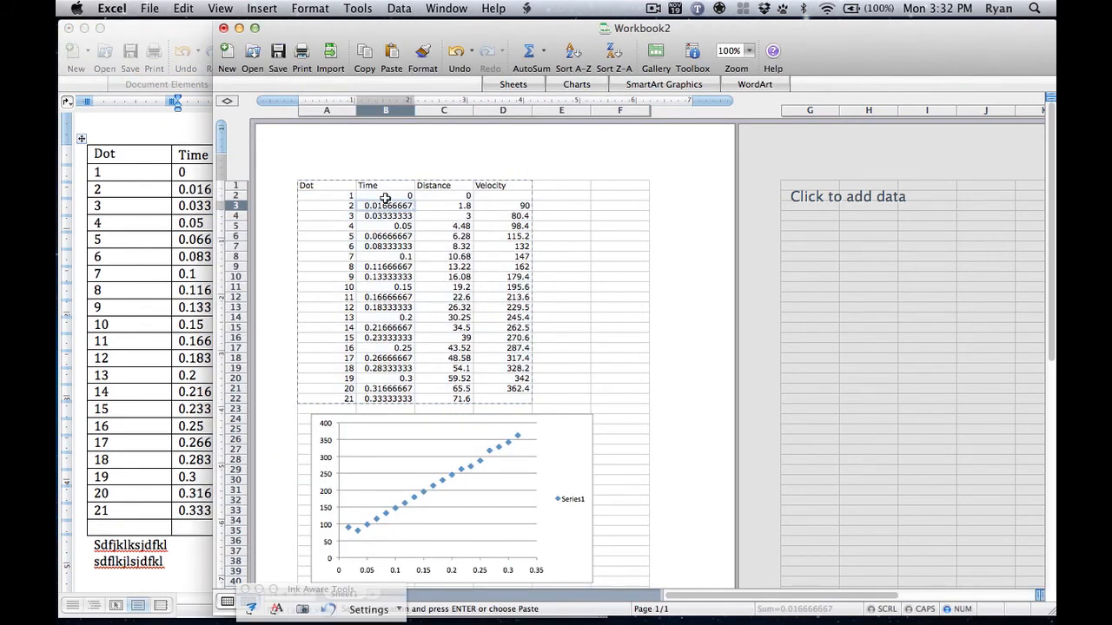
click(385, 197)
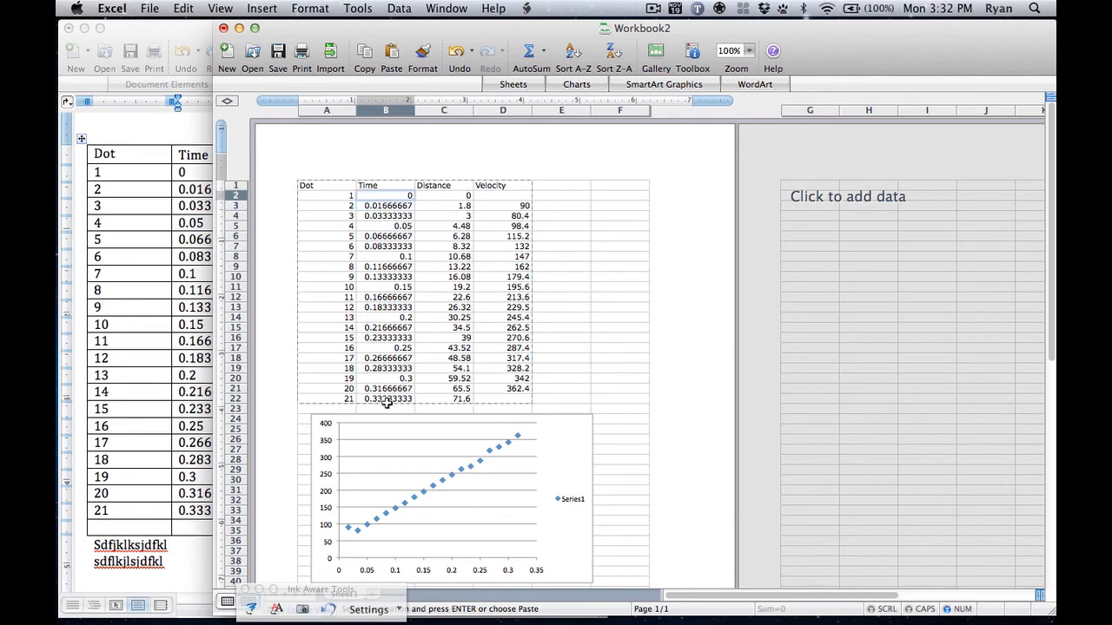
click(162, 123)
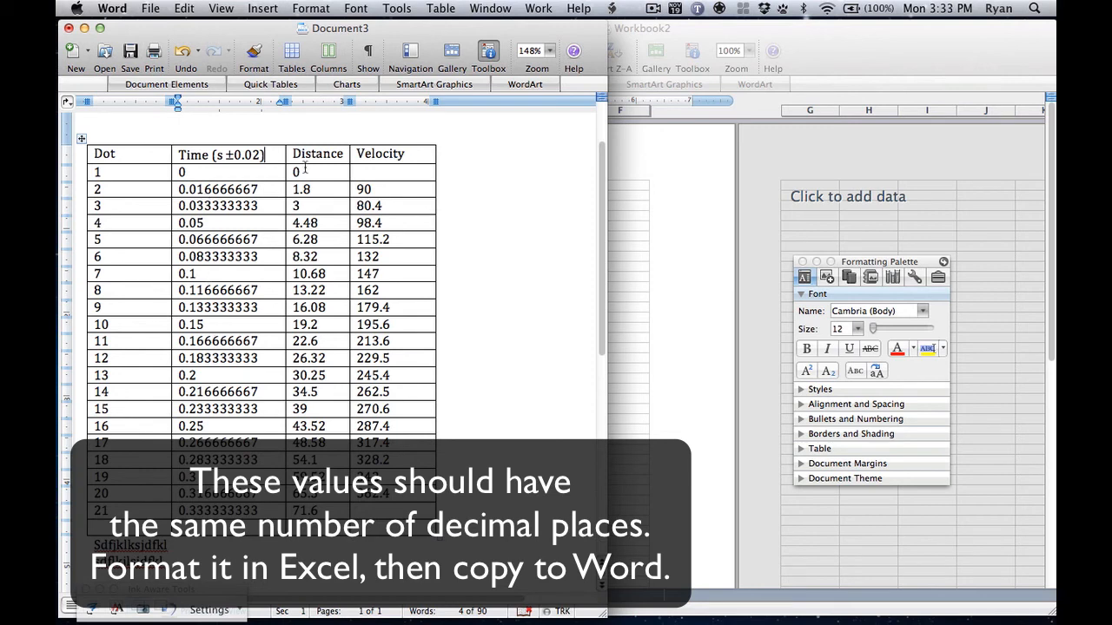
click(343, 154)
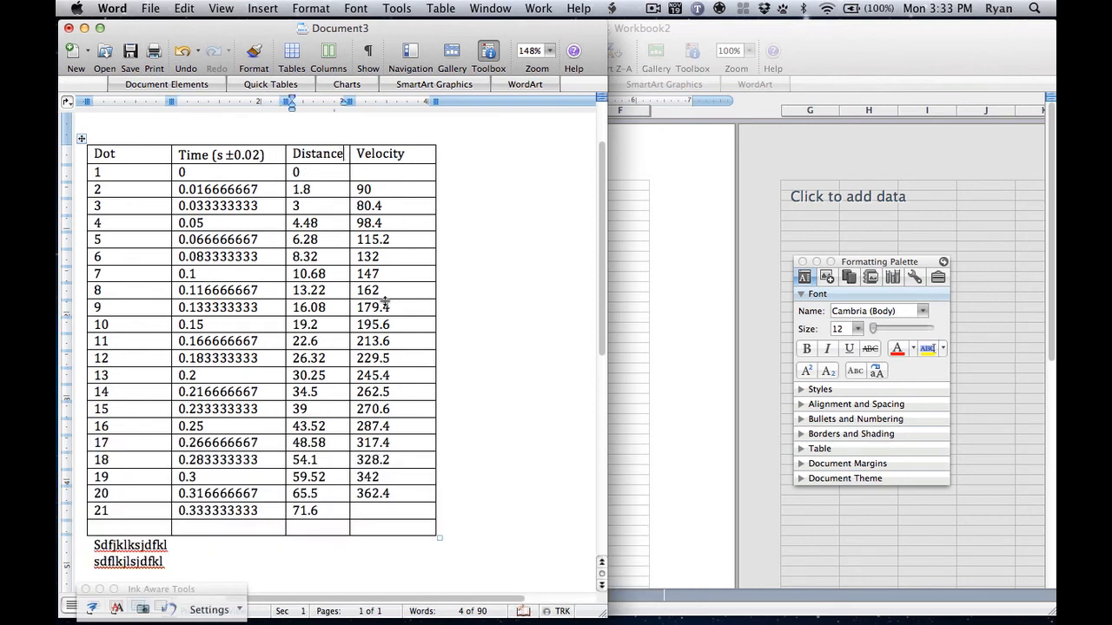
click(405, 153)
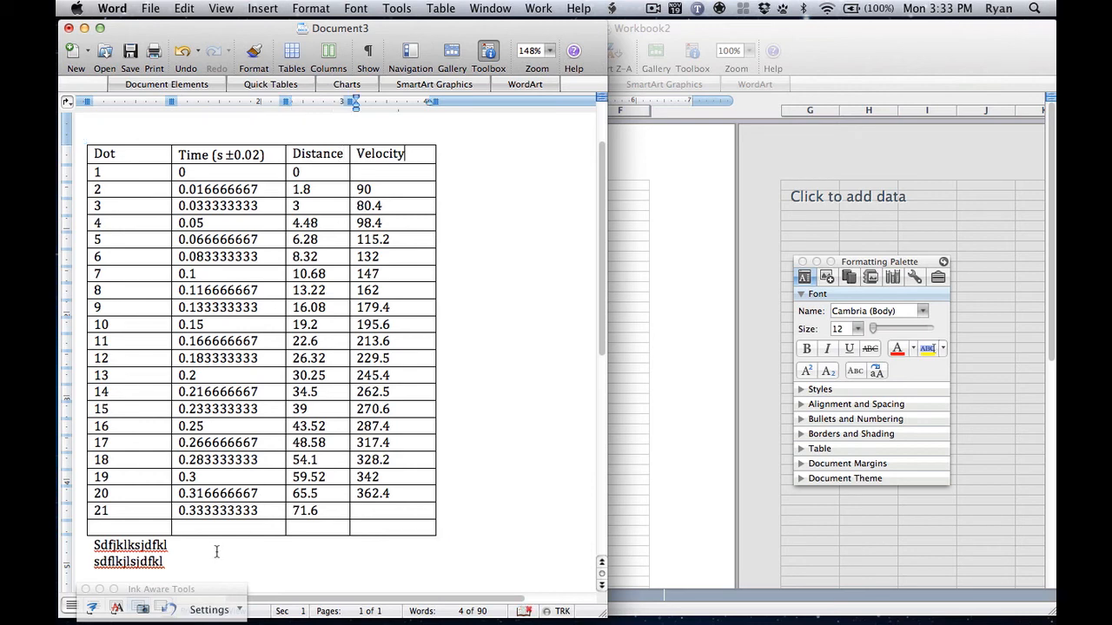
Step: Add three blank lines beneath the second filler line in the Word document
click(188, 564)
key(Return)
key(Return)
key(Return)
key(Return)
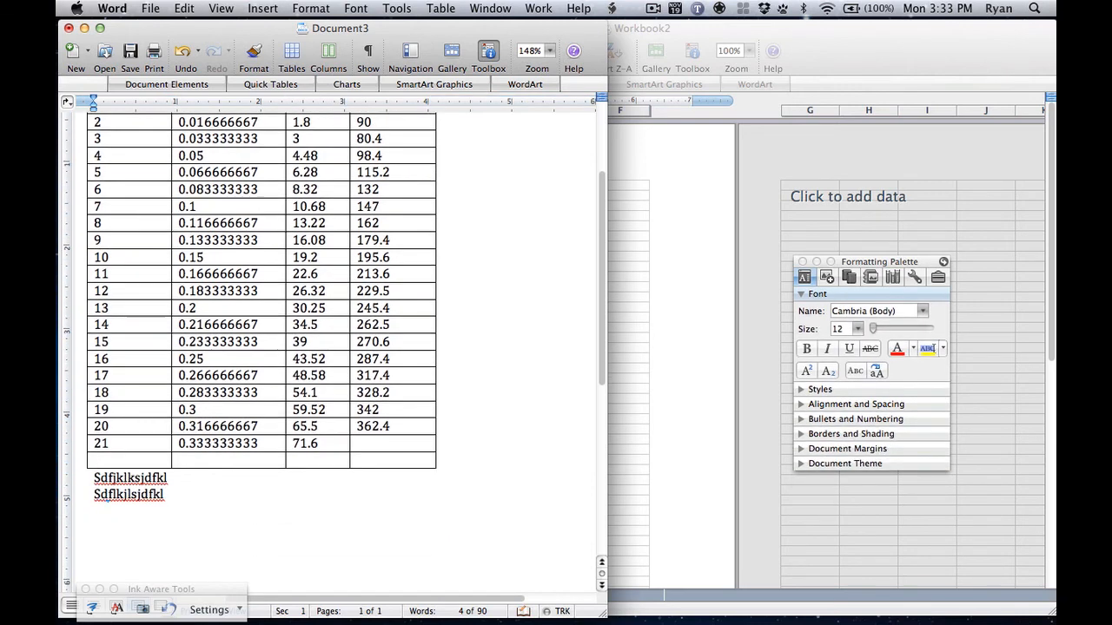
Step: Switch to the Excel workbook and copy the whole velocity-time scatter chart
click(698, 318)
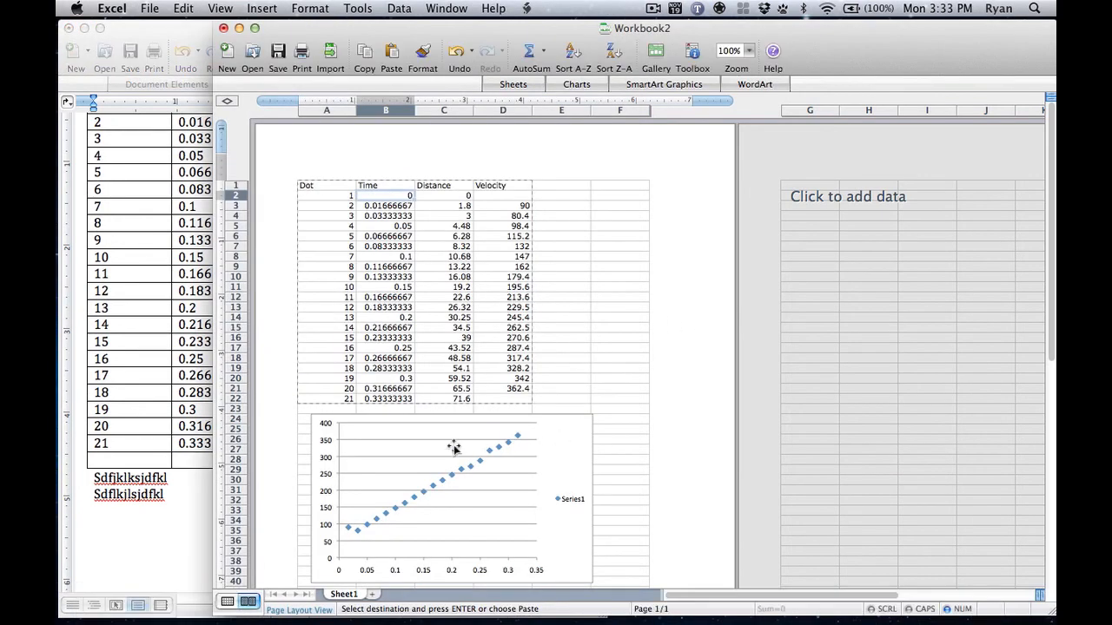
click(577, 442)
click(575, 436)
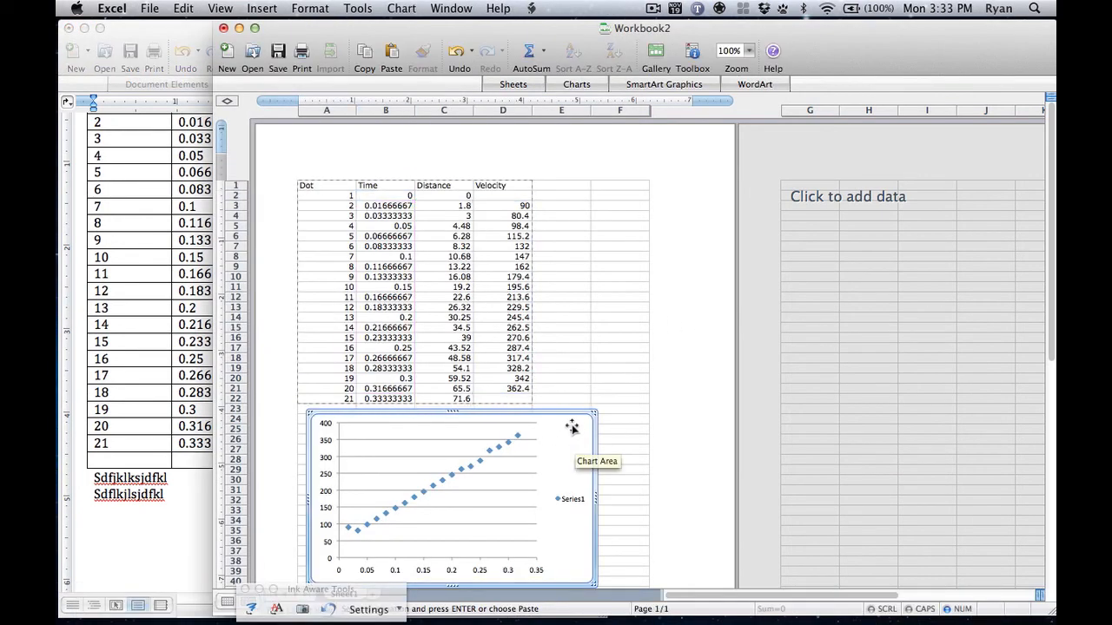
click(568, 415)
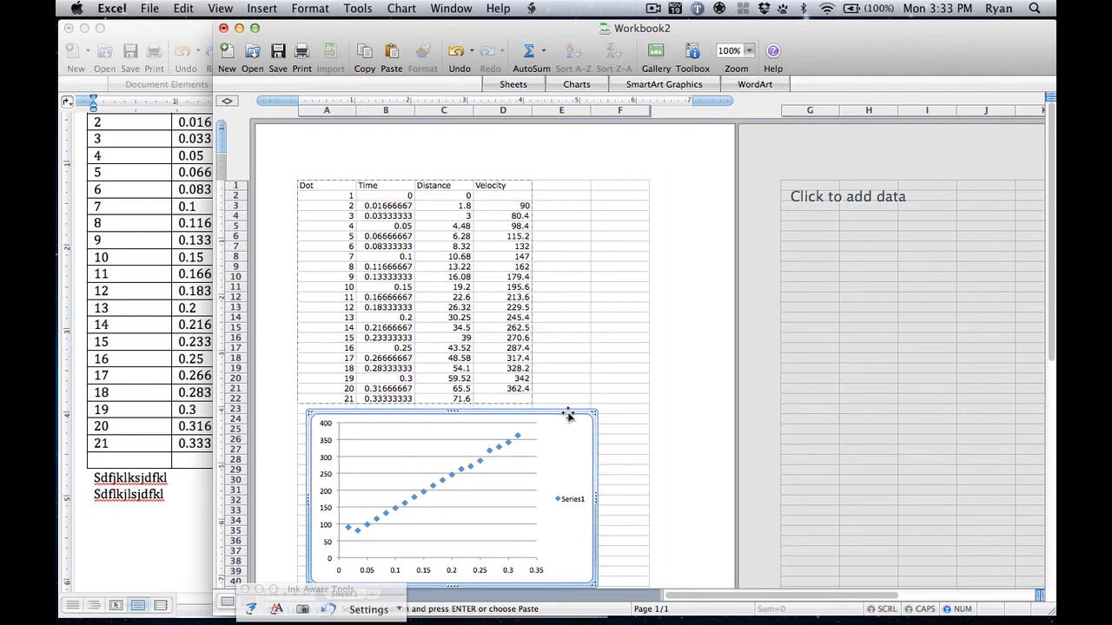
click(561, 467)
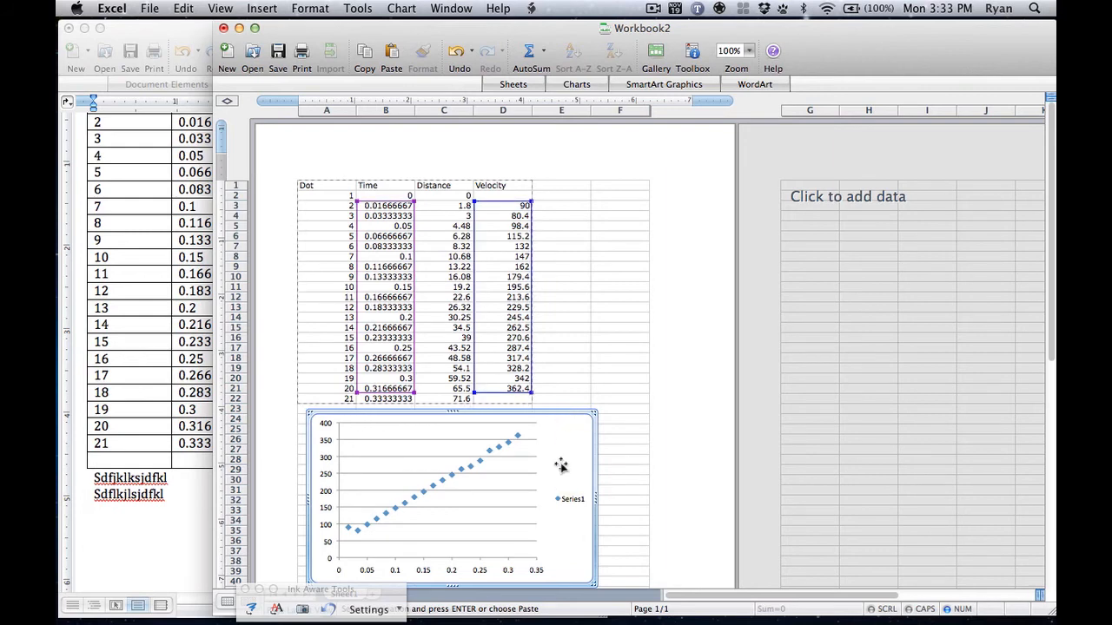
Step: Paste the chart beneath the filler lines in the Word document and apply the Paste as Picture option
click(169, 528)
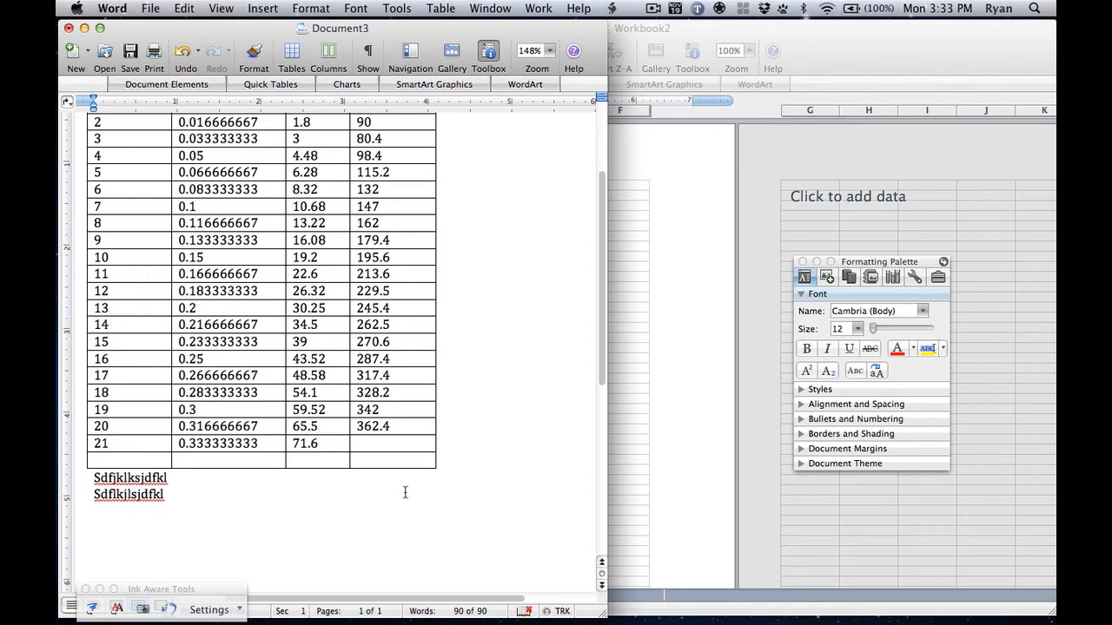
key(super+v)
scroll(486, 512, down, 4)
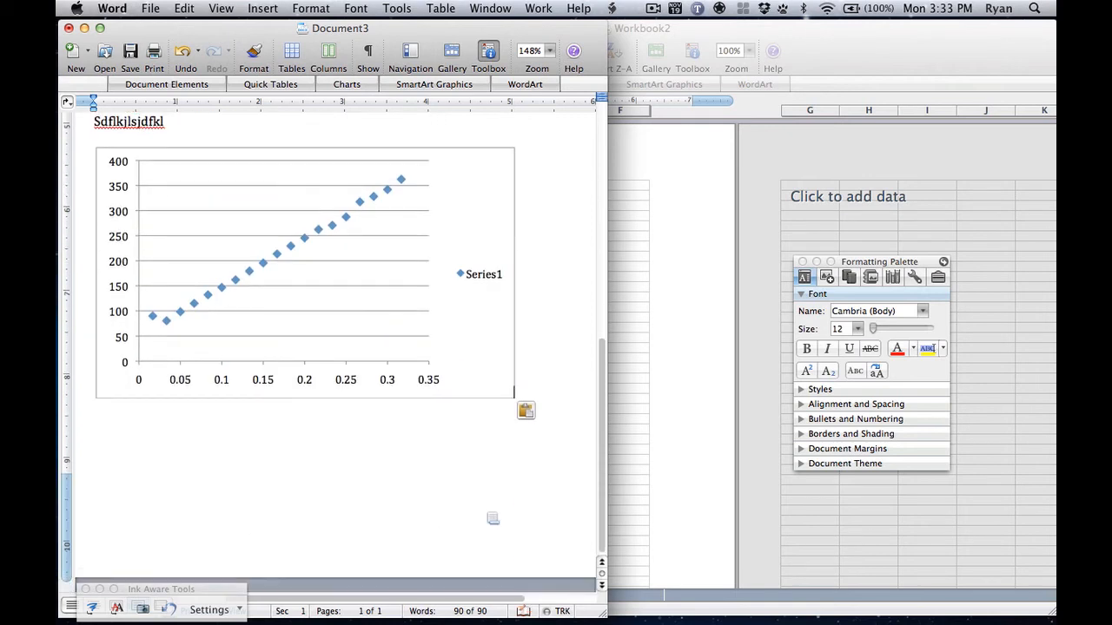
click(529, 411)
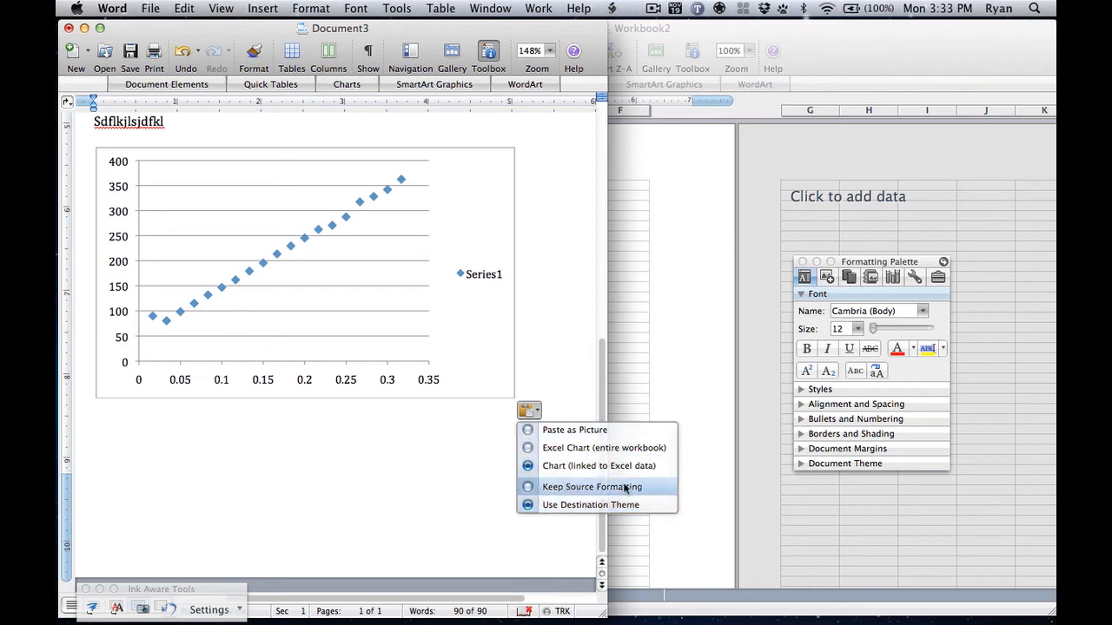
click(528, 431)
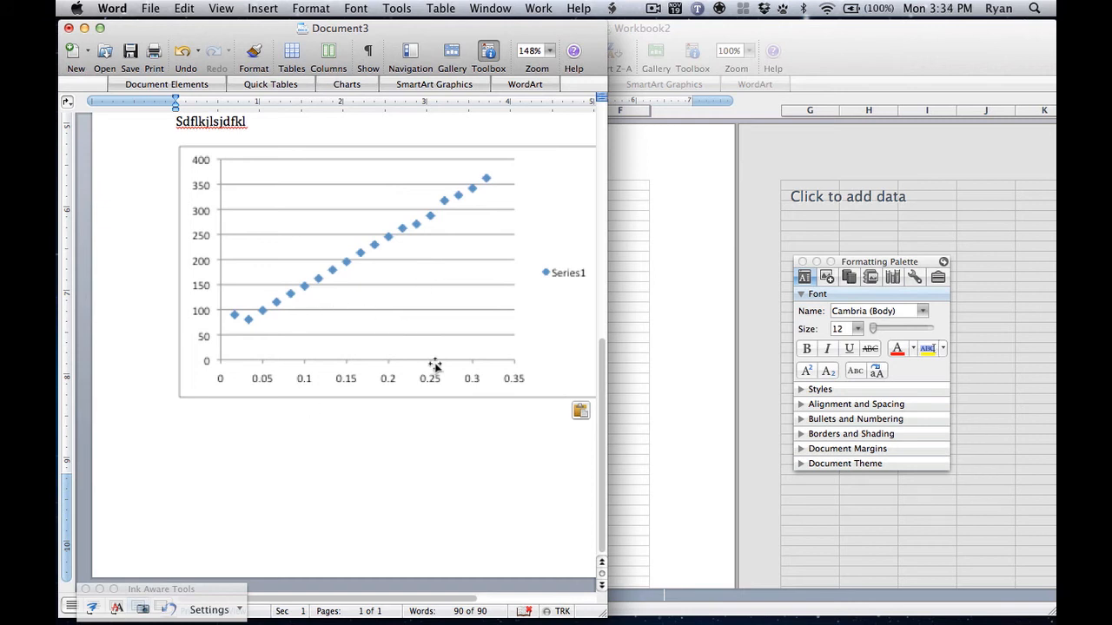
scroll(435, 366, right, 3)
scroll(435, 366, left, 2)
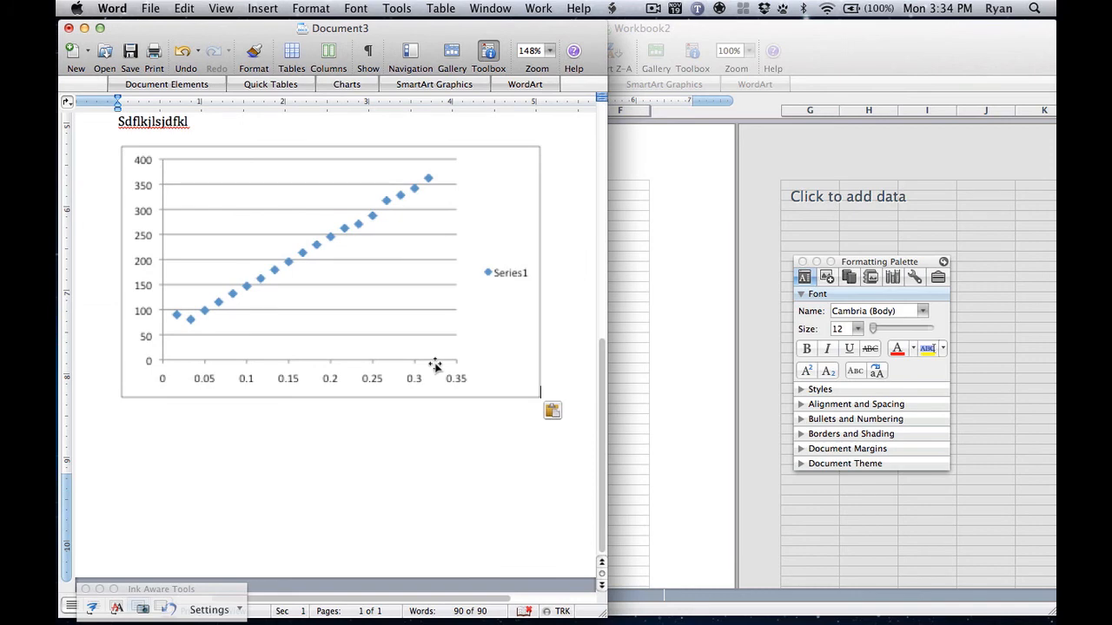
Step: Try the Keep Source Formatting and Chart (linked to Excel data) paste options on the pasted chart
click(556, 411)
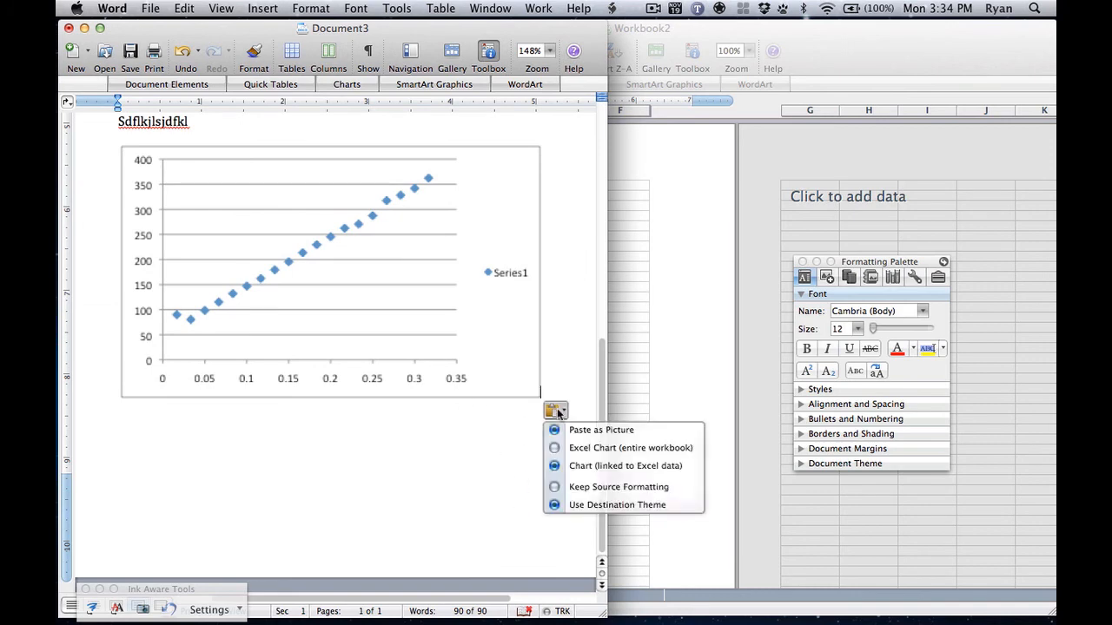
click(579, 487)
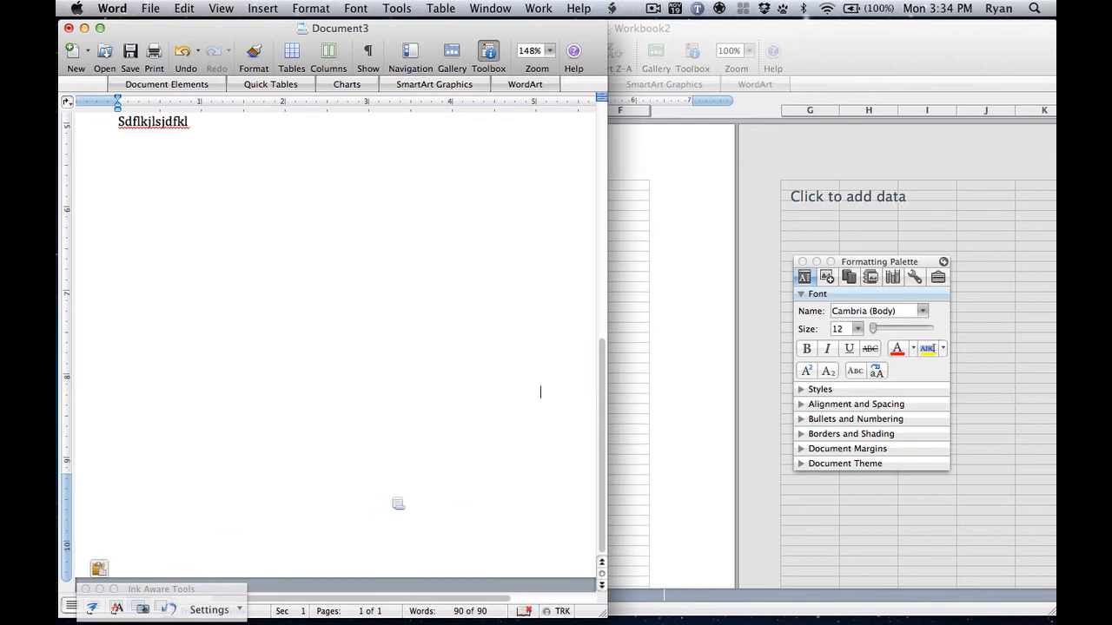
scroll(398, 504, up, 10)
scroll(397, 503, down, 10)
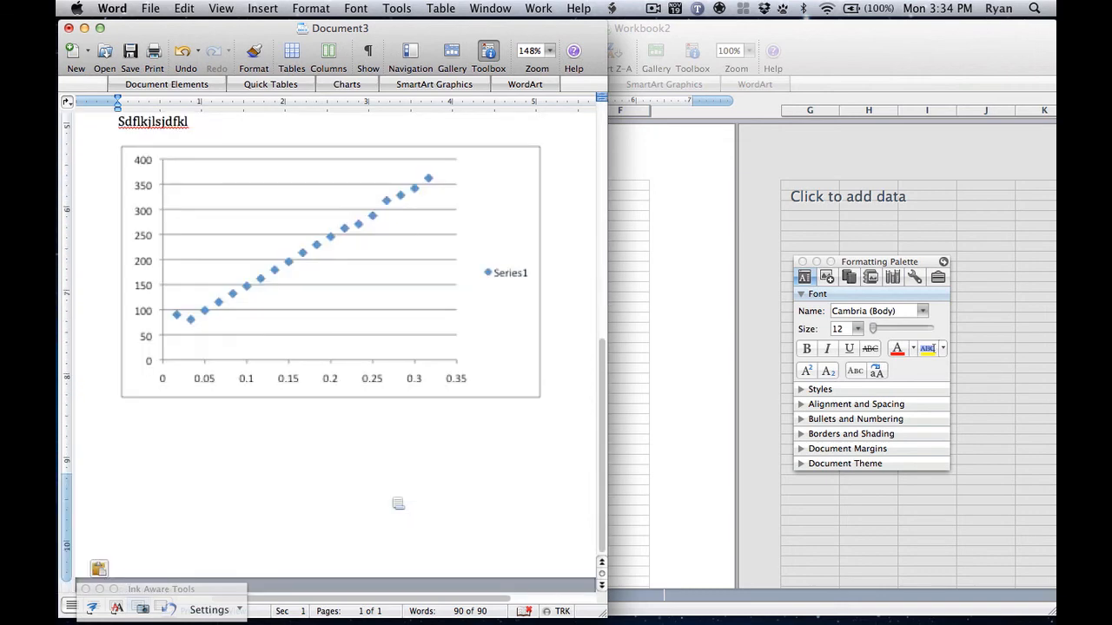
click(554, 411)
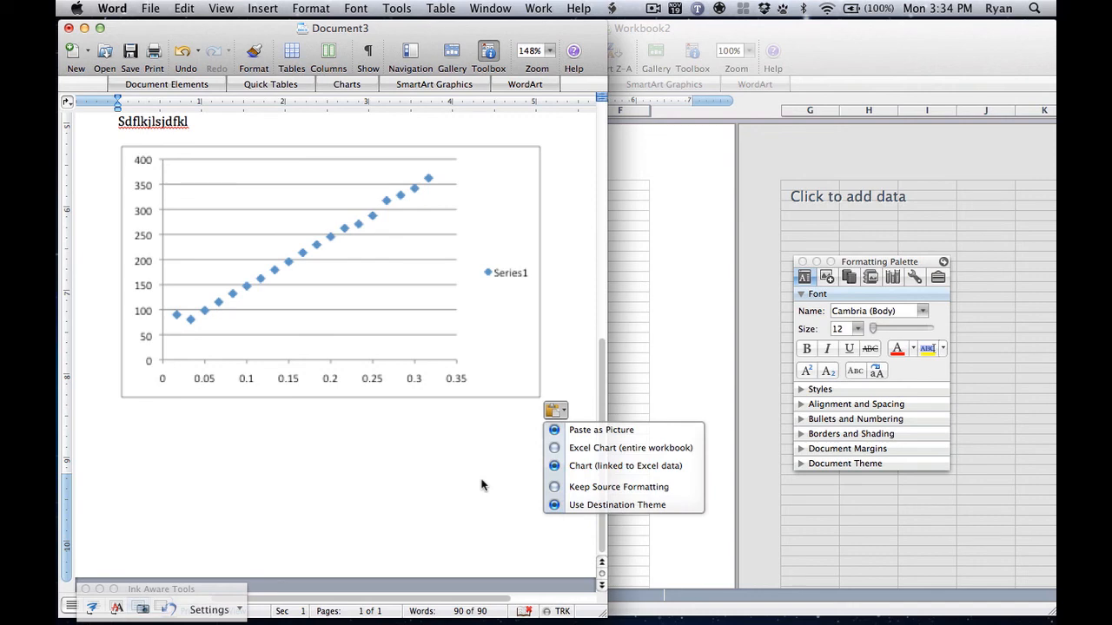
click(555, 467)
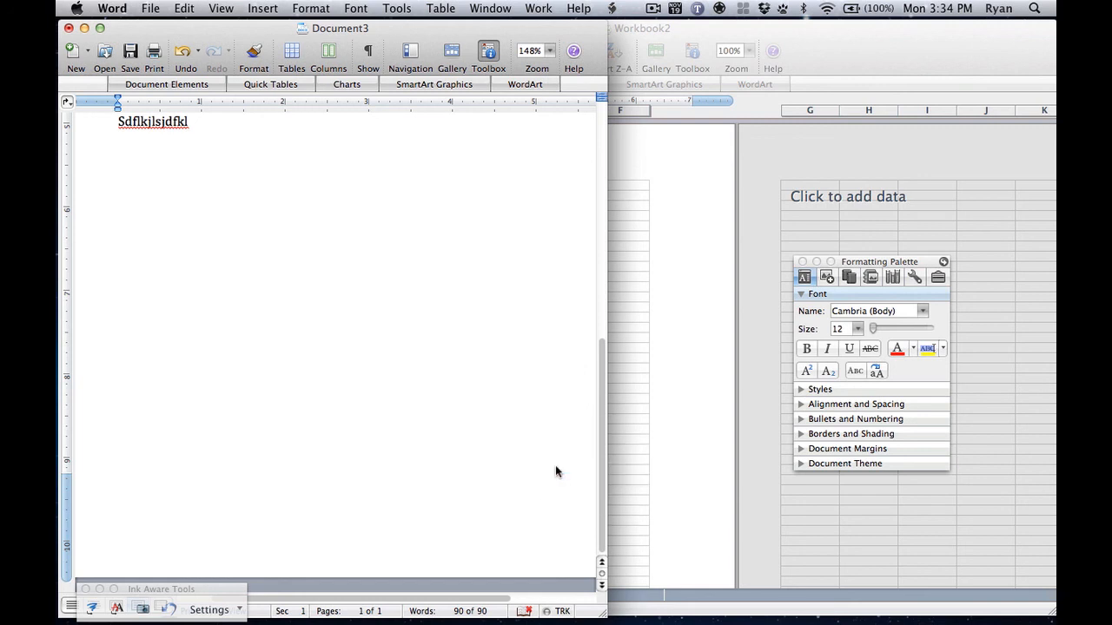
click(559, 400)
key(super+v)
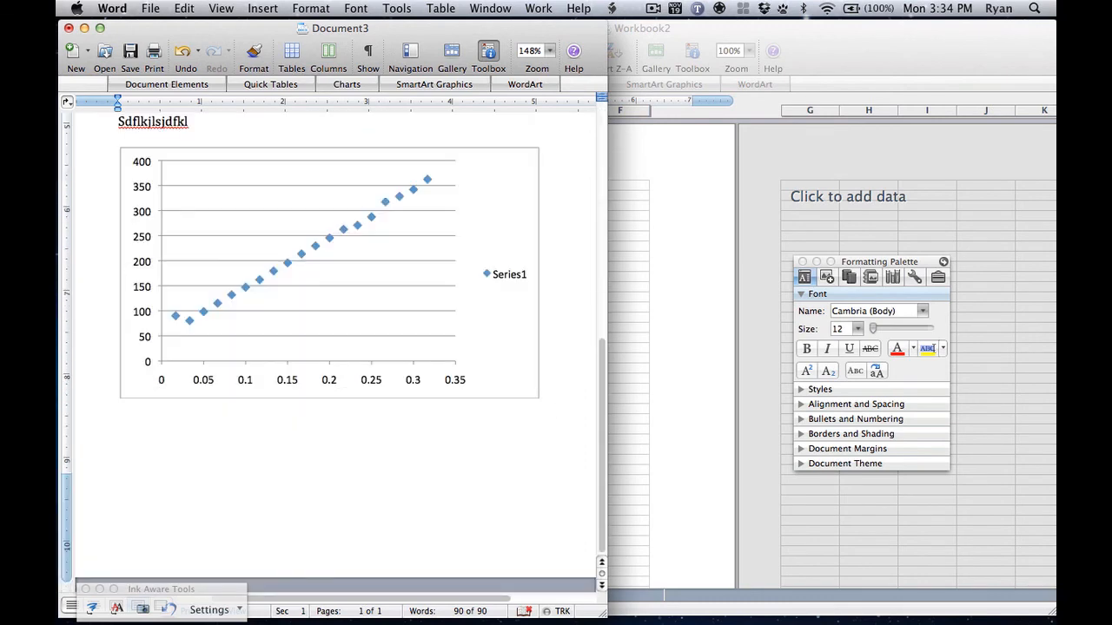
Step: Delete the pasted chart and insert it again through Paste Special as a Picture
click(417, 291)
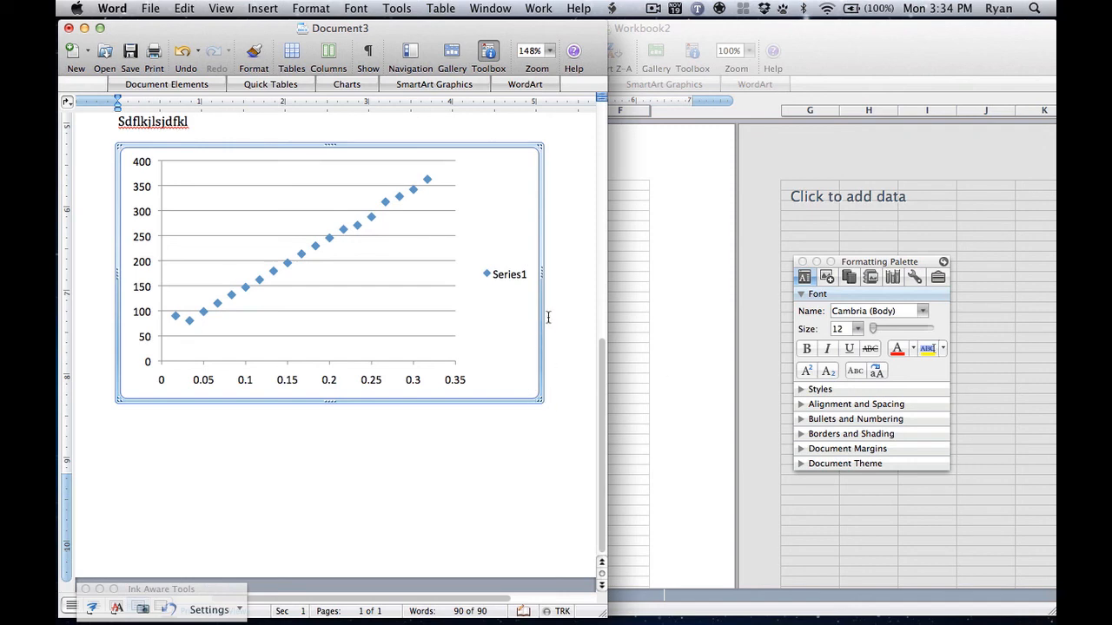
key(BackSpace)
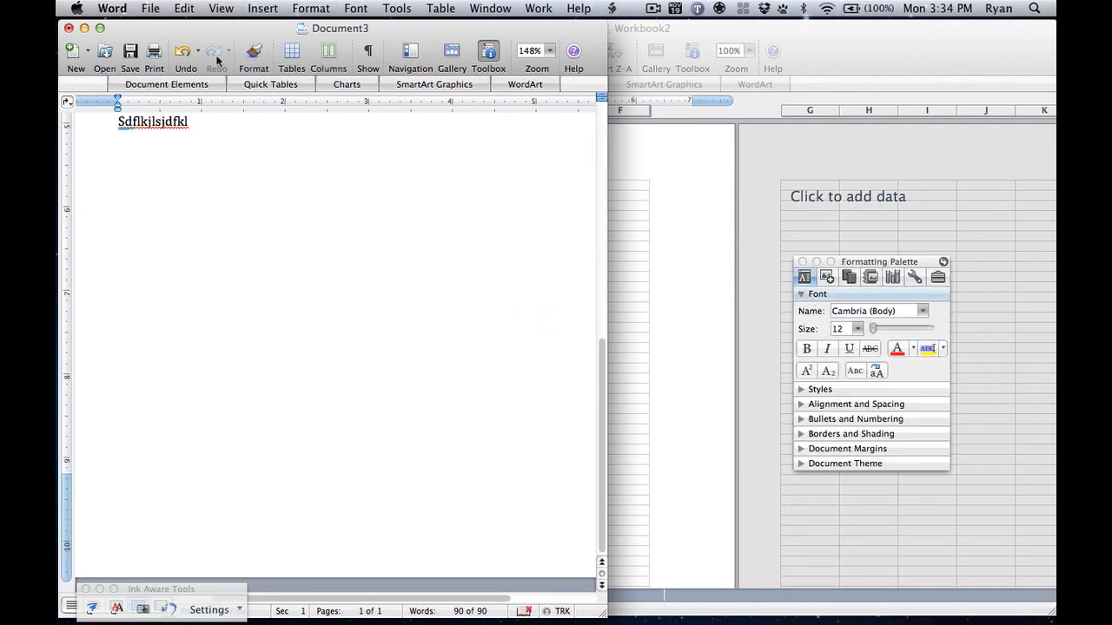
click(189, 12)
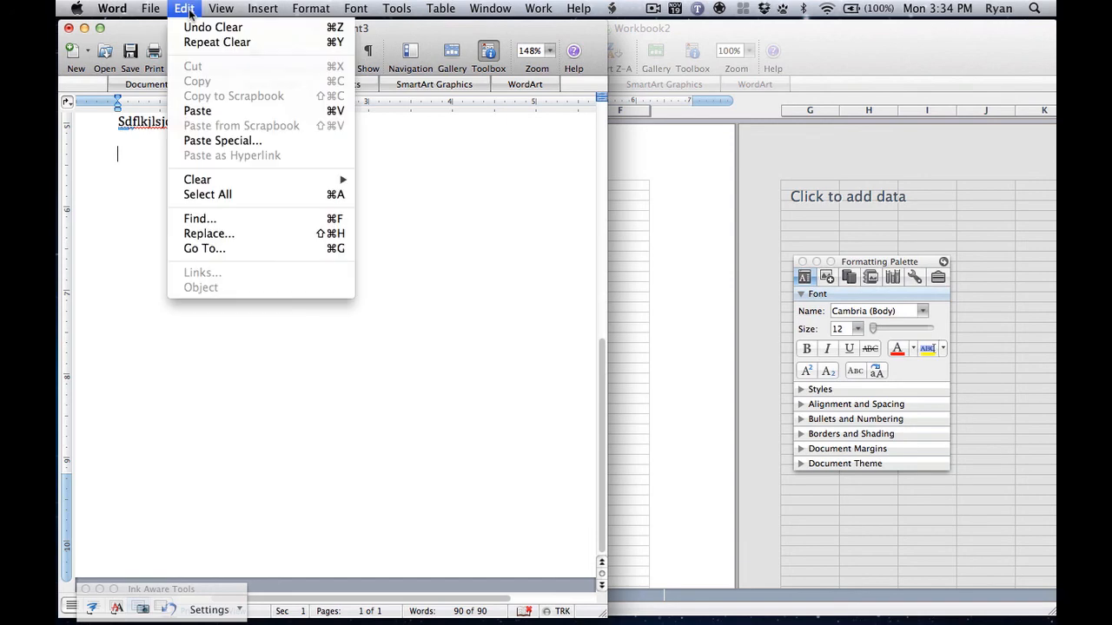
click(248, 142)
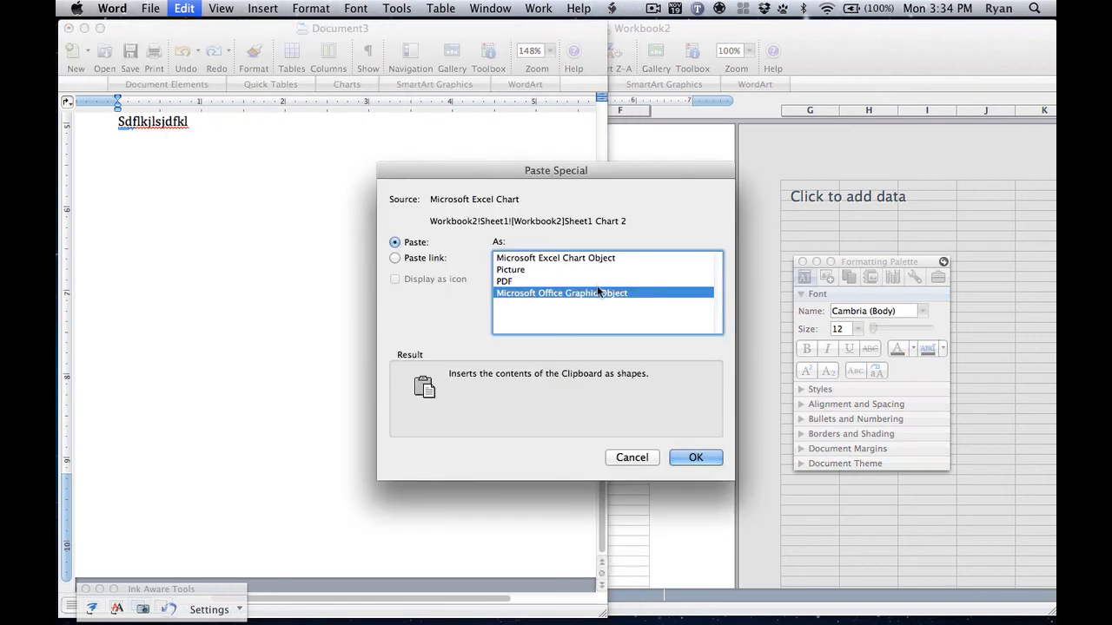
click(524, 271)
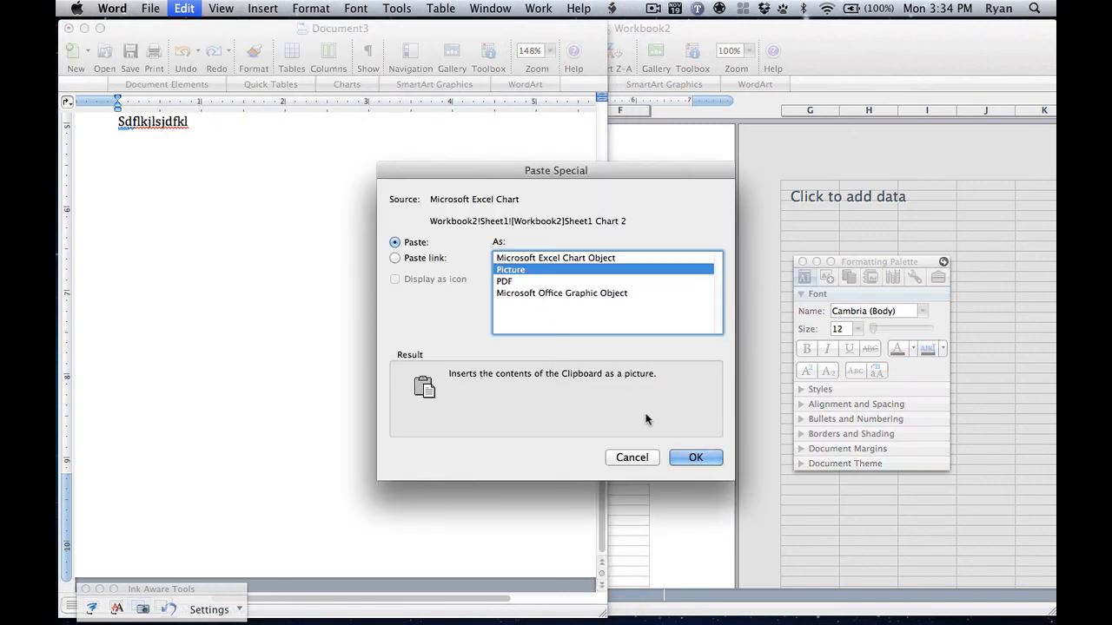
click(695, 459)
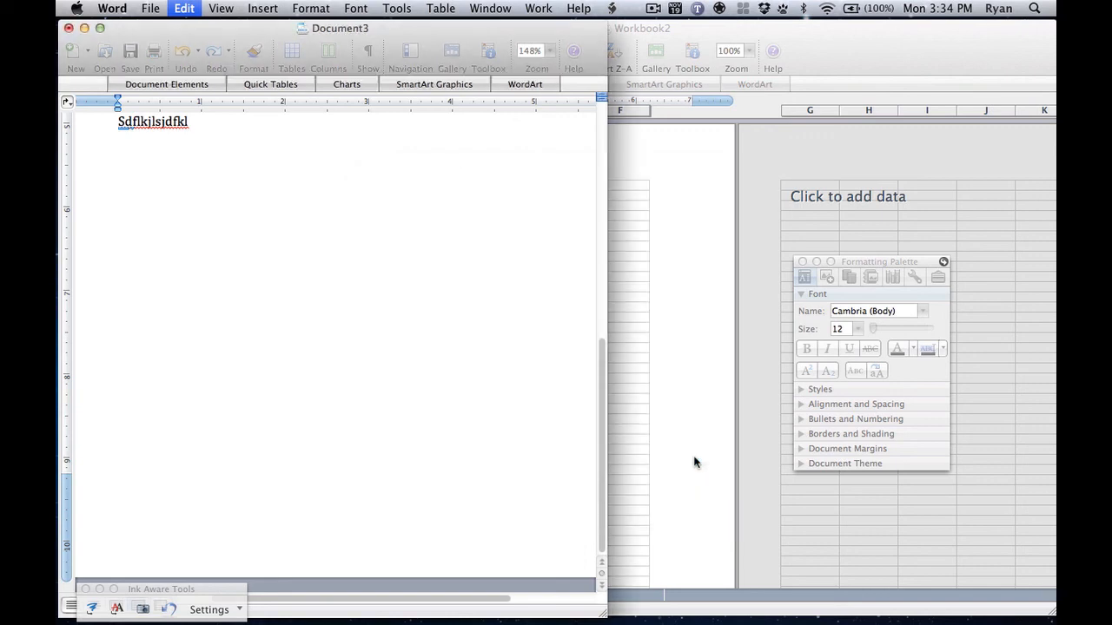